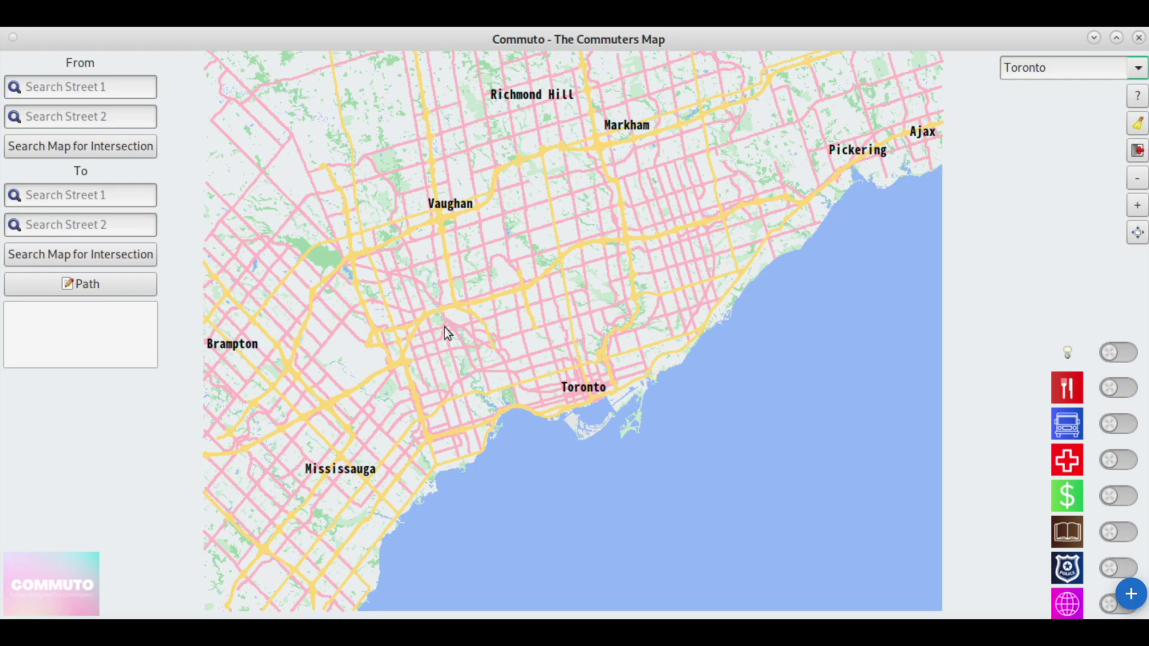
- Pan and zoom the map to bring downtown Toronto and the lakeshore into view
left_click_drag(450, 354, 412, 349)
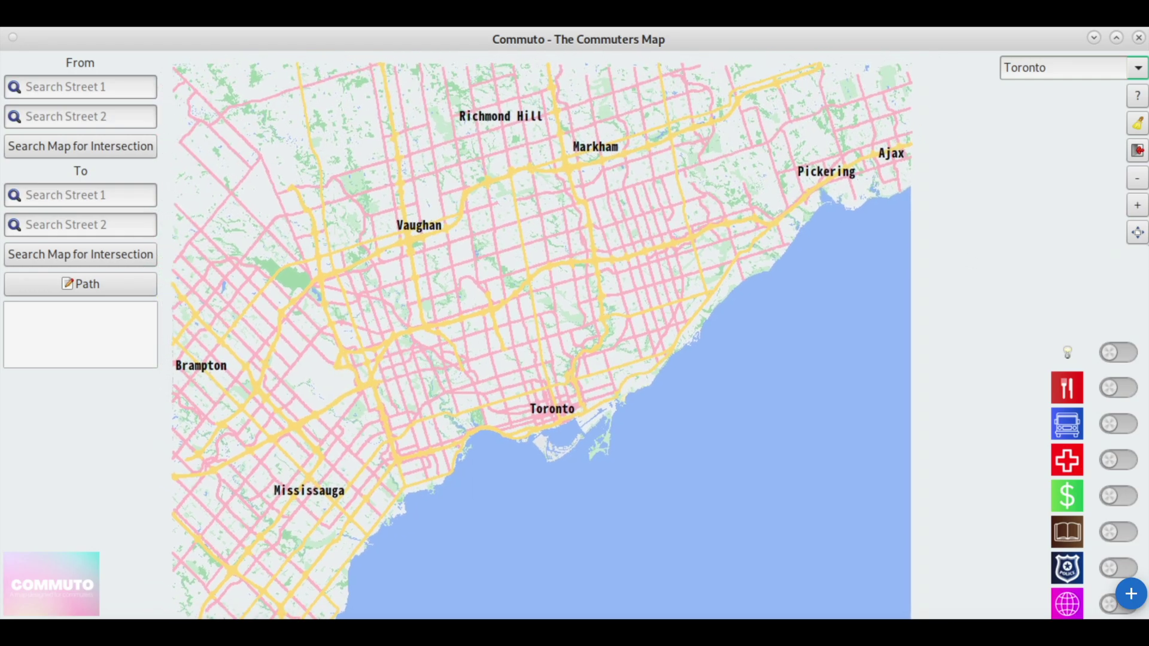
left_click(1137, 206)
left_click(1136, 209)
left_click_drag(508, 316, 702, 205)
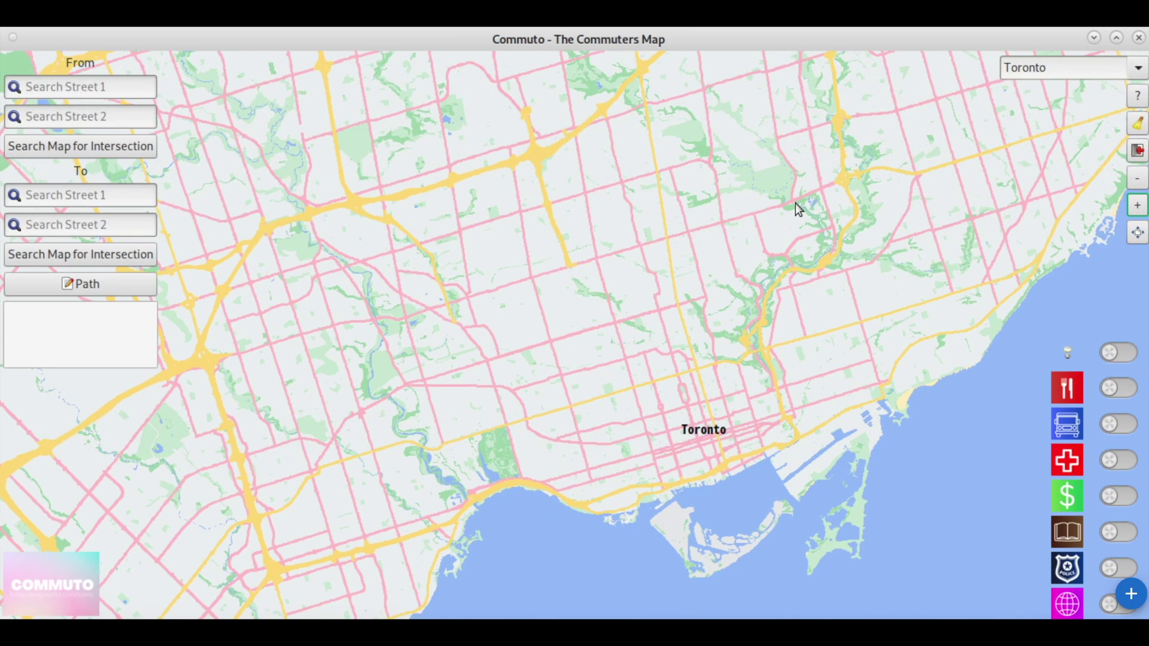
left_click_drag(795, 203, 618, 461)
left_click_drag(495, 263, 691, 226)
left_click_drag(596, 400, 578, 197)
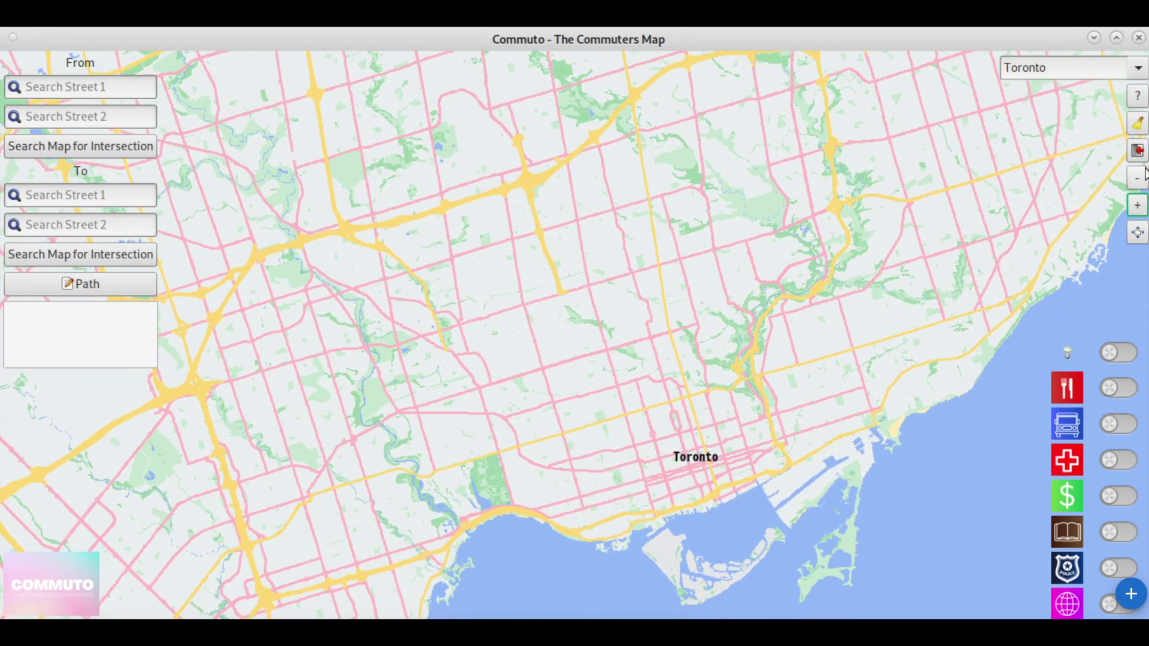
left_click(1138, 205)
left_click(1138, 205)
left_click_drag(875, 459, 710, 280)
- Review the city list keeping Toronto, then zoom closer into downtown
left_click(1137, 67)
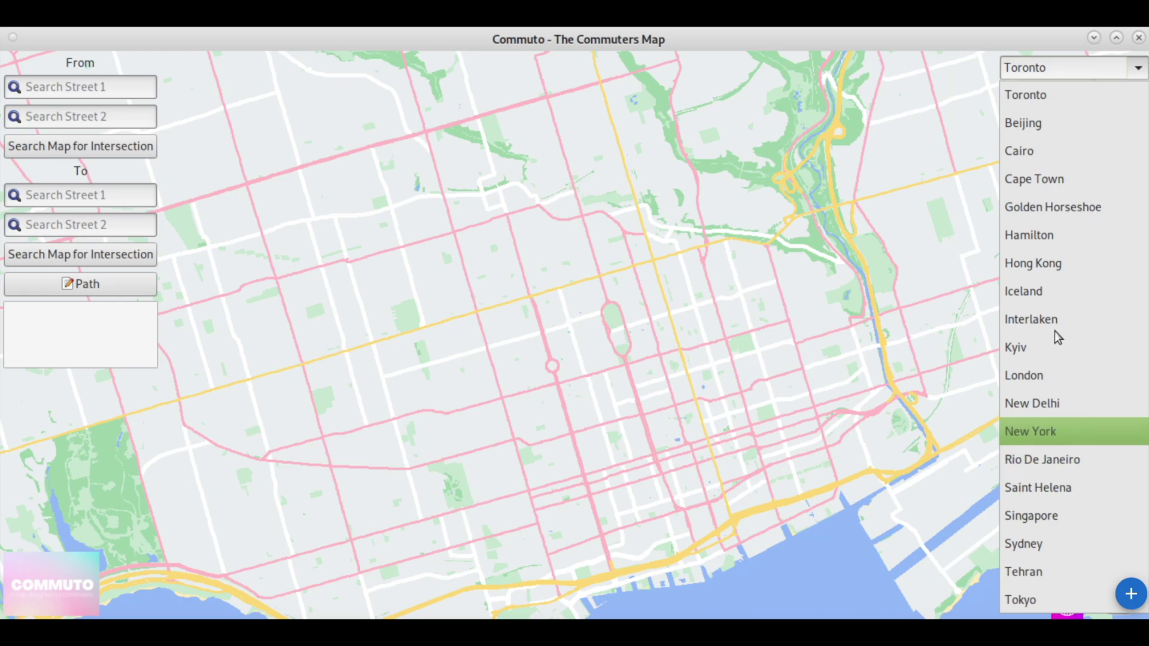
left_click(834, 305)
left_click(1137, 205)
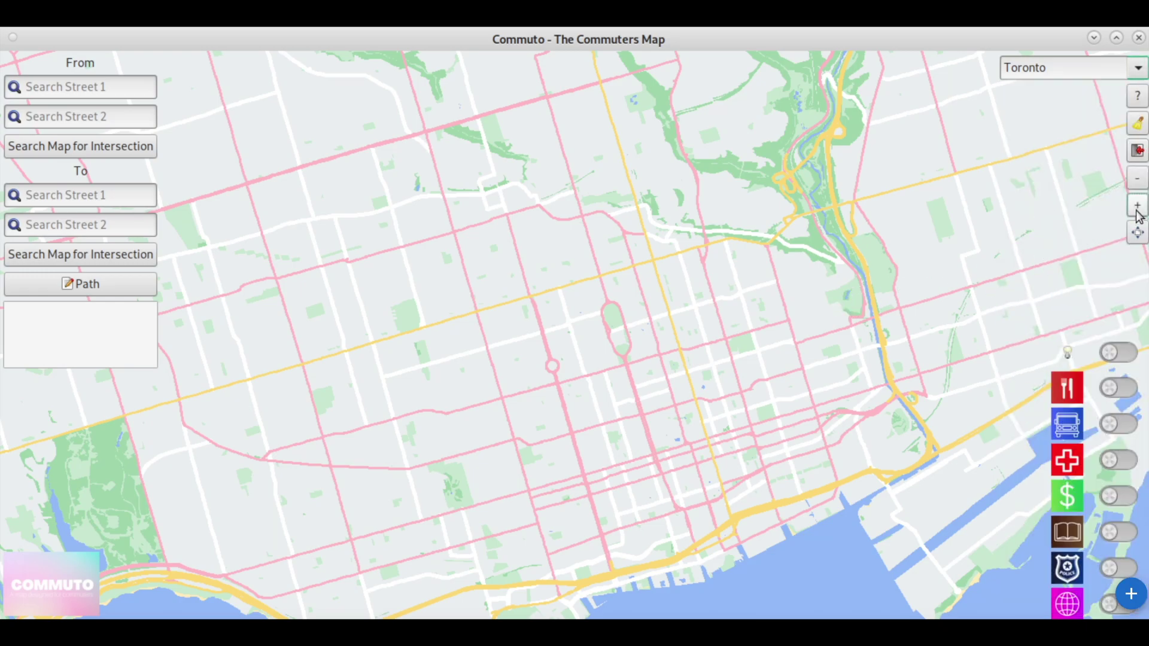
left_click(1138, 206)
left_click_drag(953, 250, 766, 408)
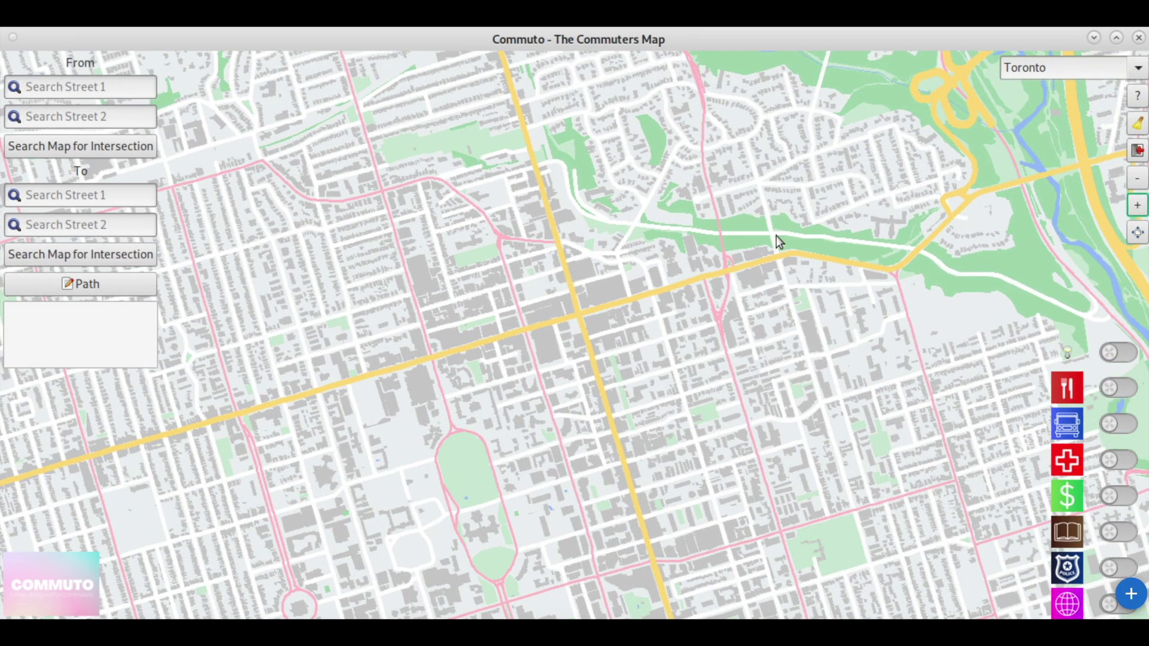
- Centre the map on the Queen's Park area and the downtown blocks
left_click_drag(799, 257, 877, 372)
left_click_drag(606, 443, 882, 154)
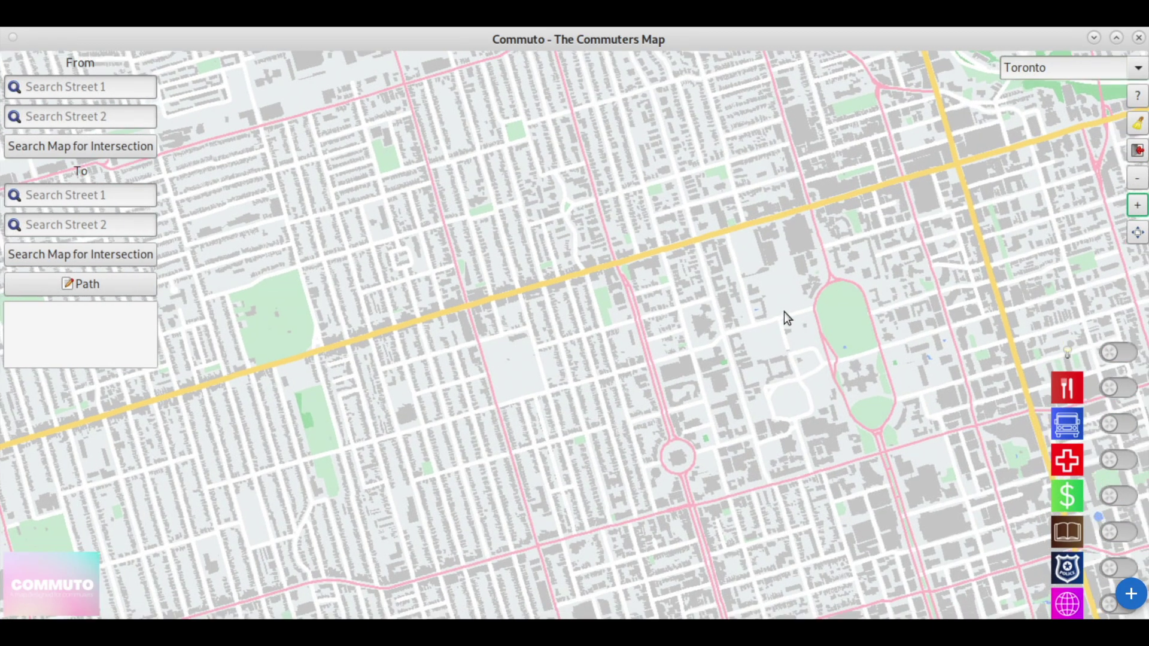
left_click_drag(786, 312, 639, 177)
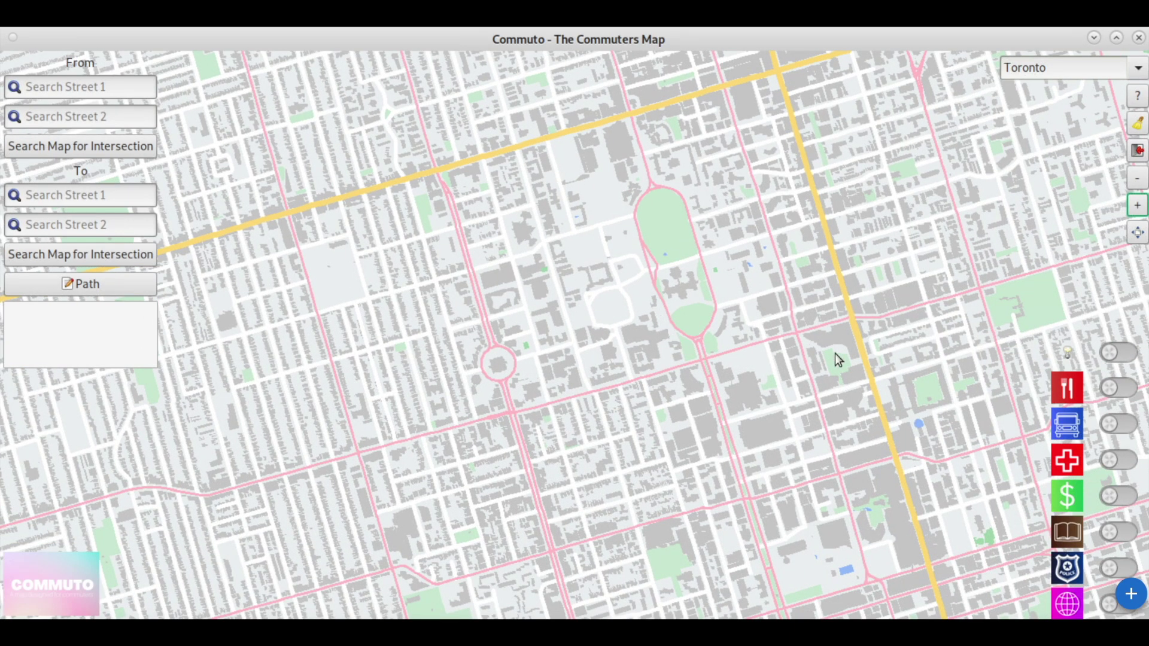
left_click(1138, 205)
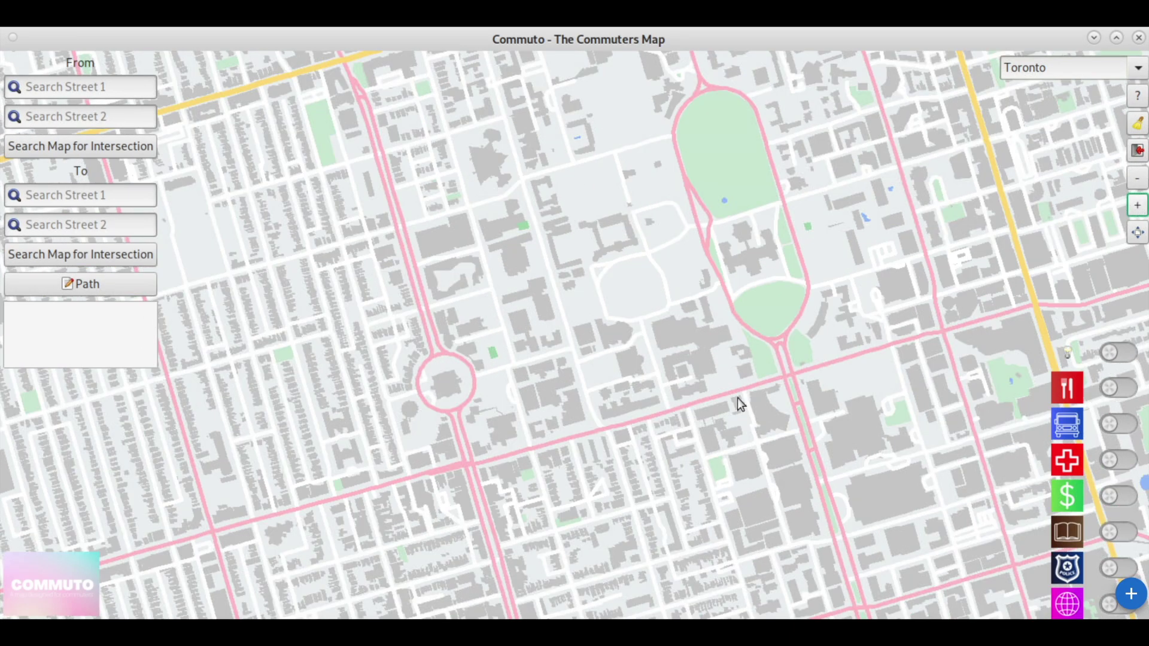
left_click_drag(663, 426, 871, 303)
left_click_drag(483, 439, 279, 502)
left_click_drag(756, 307, 587, 321)
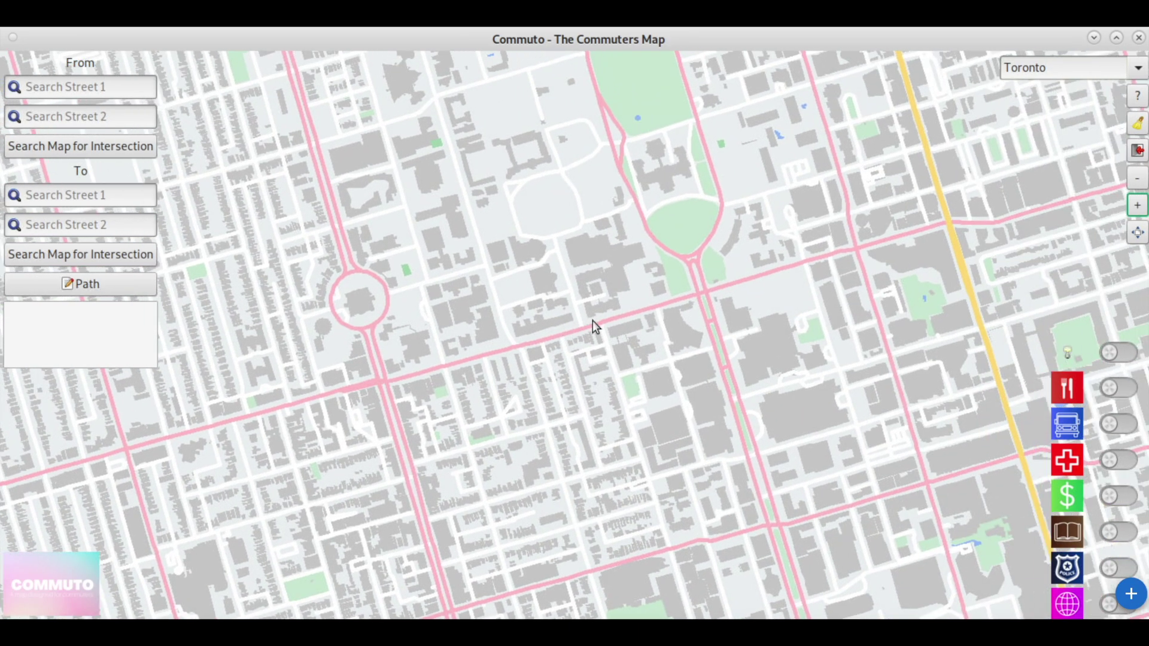
- Zoom in and out around College Street, the roundabout and Murray Alley
left_click(1130, 209)
left_click(1130, 210)
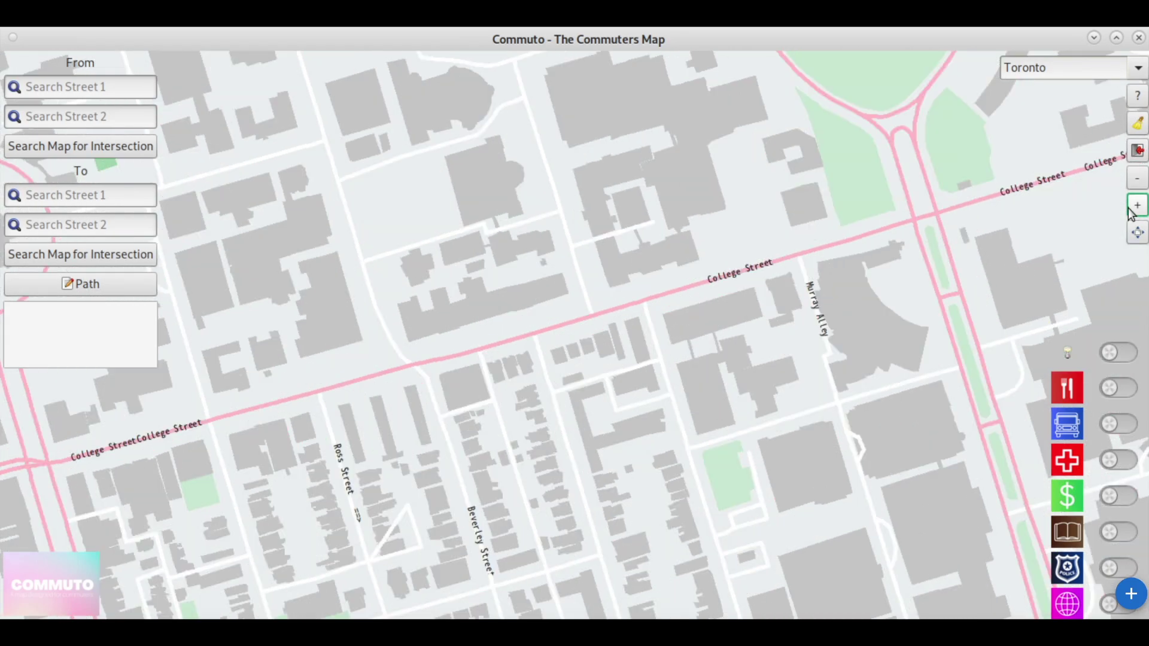
left_click(1130, 210)
left_click_drag(963, 247, 608, 410)
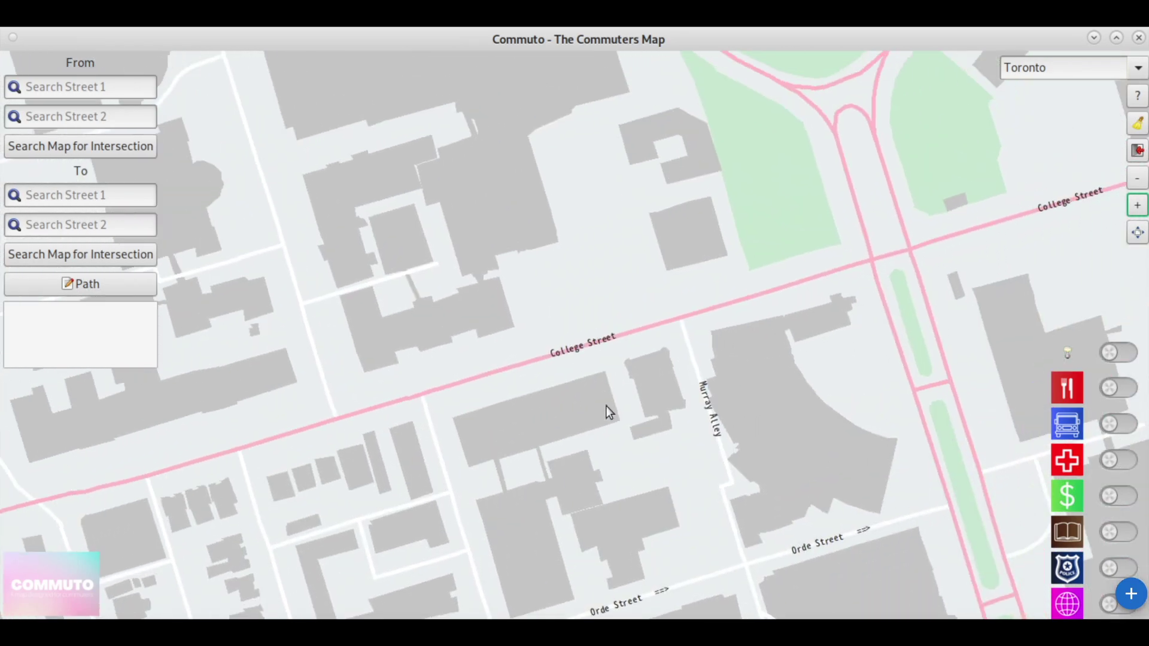
left_click_drag(932, 283, 728, 290)
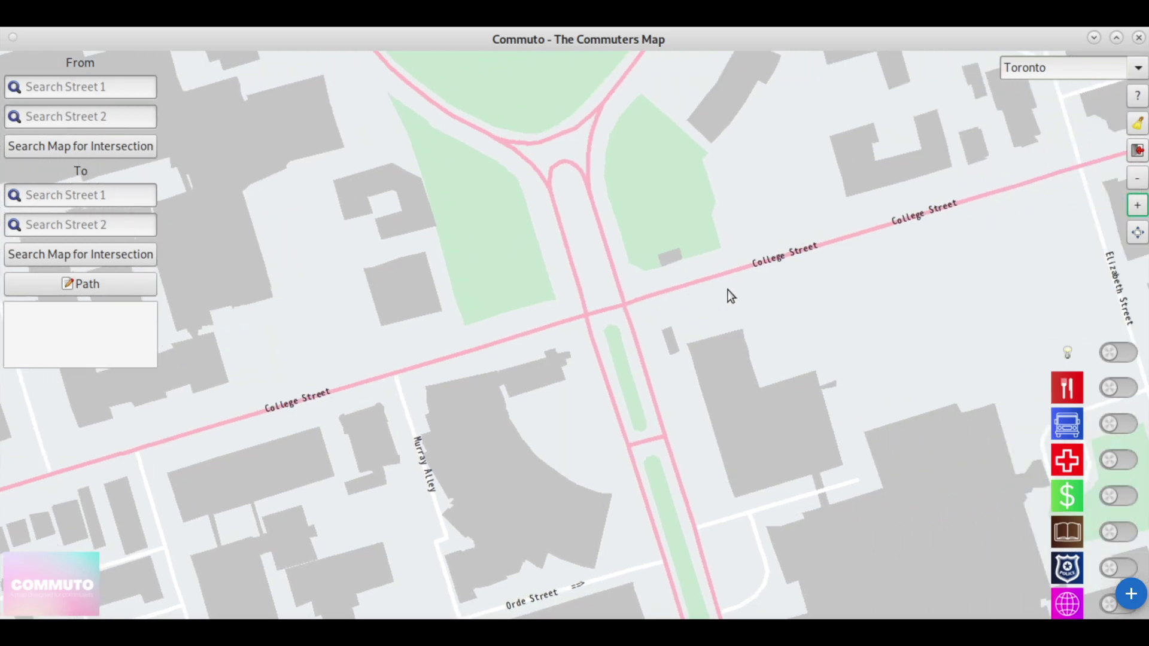
left_click(1139, 206)
left_click(1139, 206)
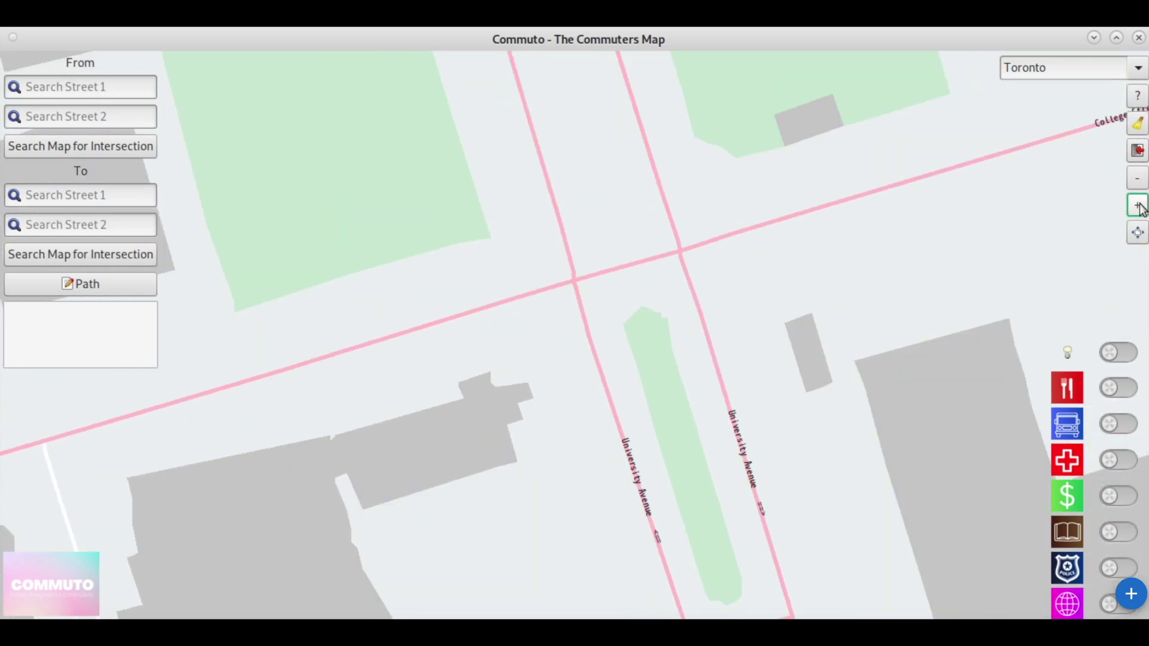
left_click(1139, 207)
left_click(1139, 206)
left_click(1137, 179)
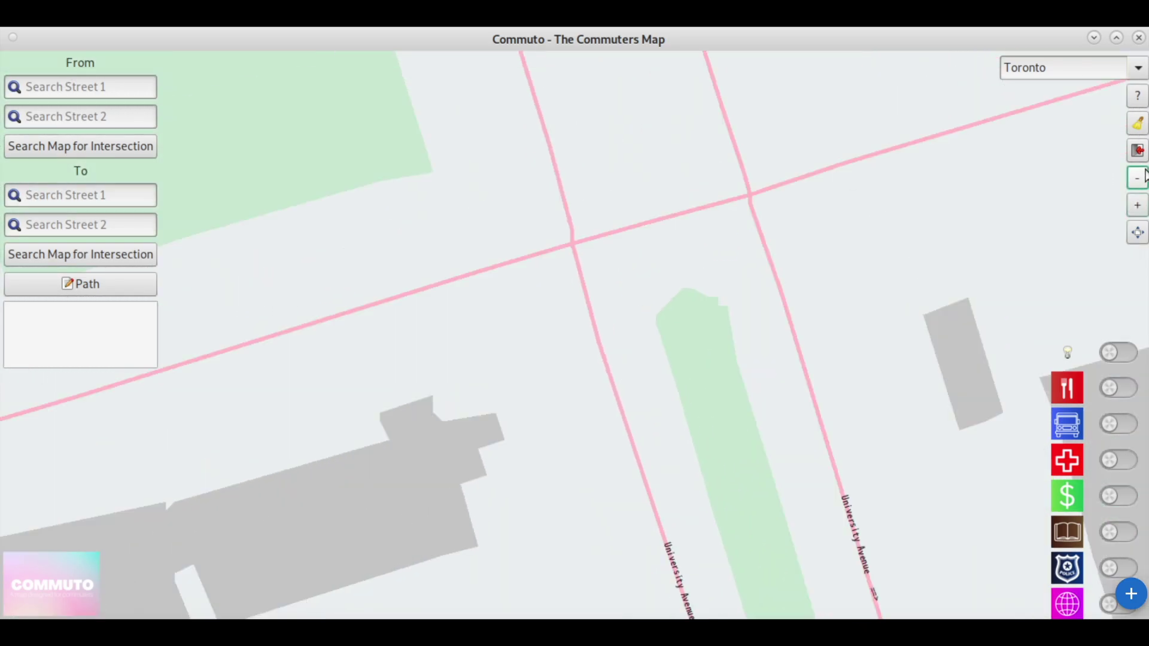
left_click(1138, 179)
left_click(1138, 179)
left_click(1137, 179)
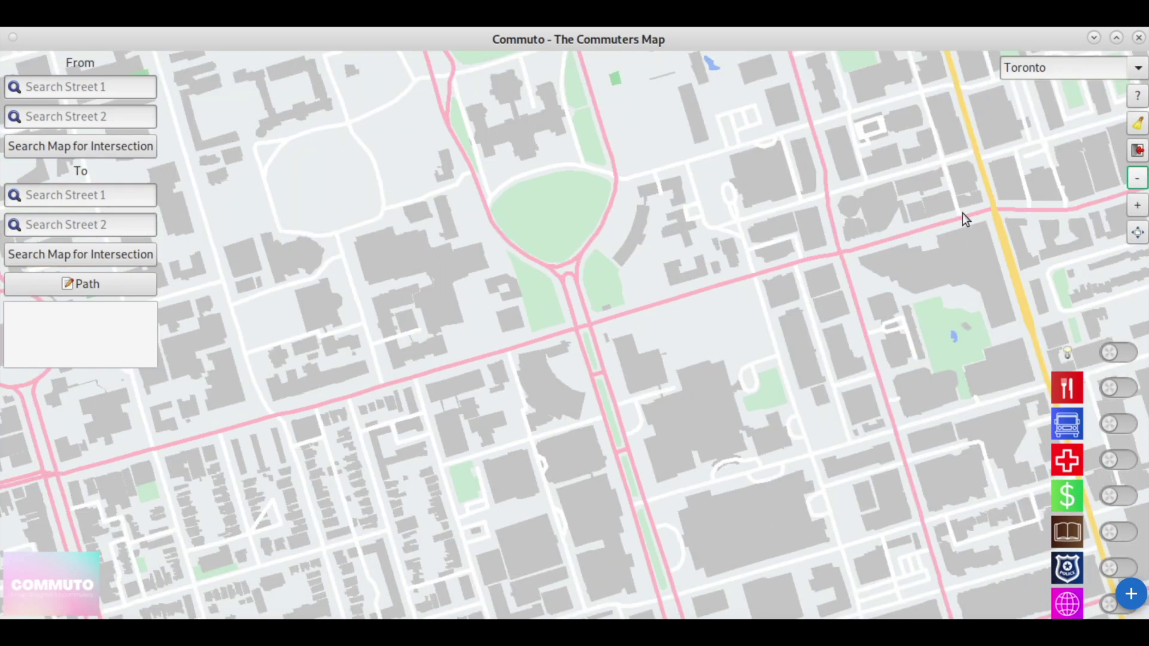
left_click(1138, 205)
- Zoom out to the lakeshore, then back in to street level
left_click_drag(884, 286, 709, 477)
scroll(710, 473, "down", 2)
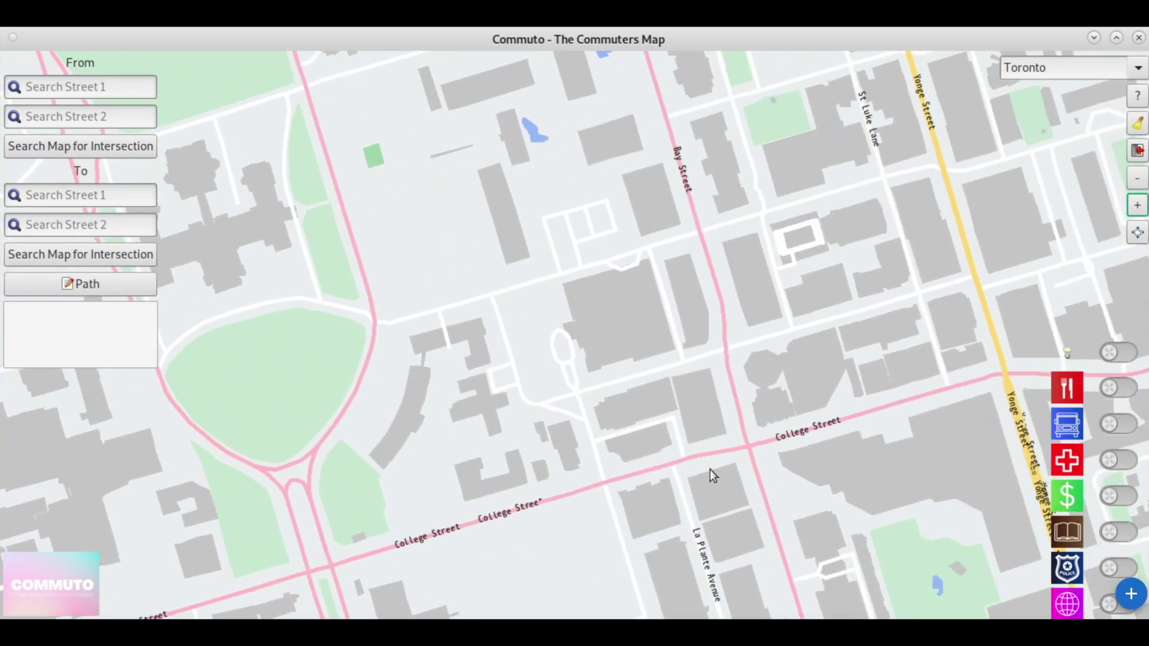
left_click(1138, 179)
left_click(1137, 178)
left_click(1138, 178)
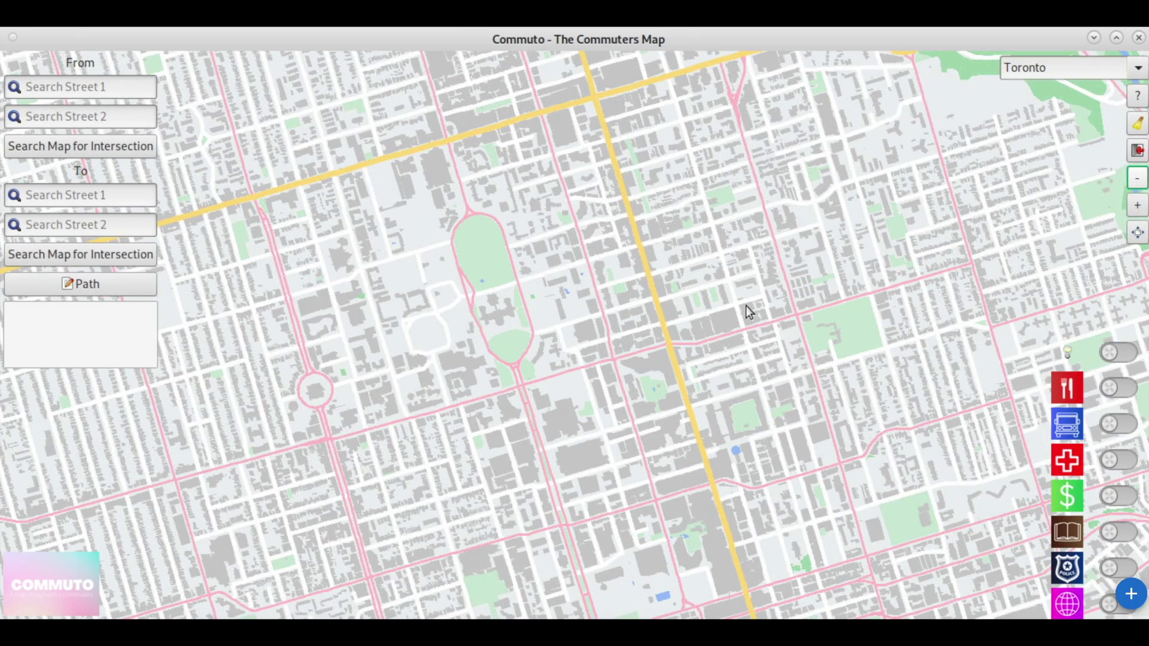
scroll(946, 139, "down", 2)
left_click_drag(650, 271, 785, 334)
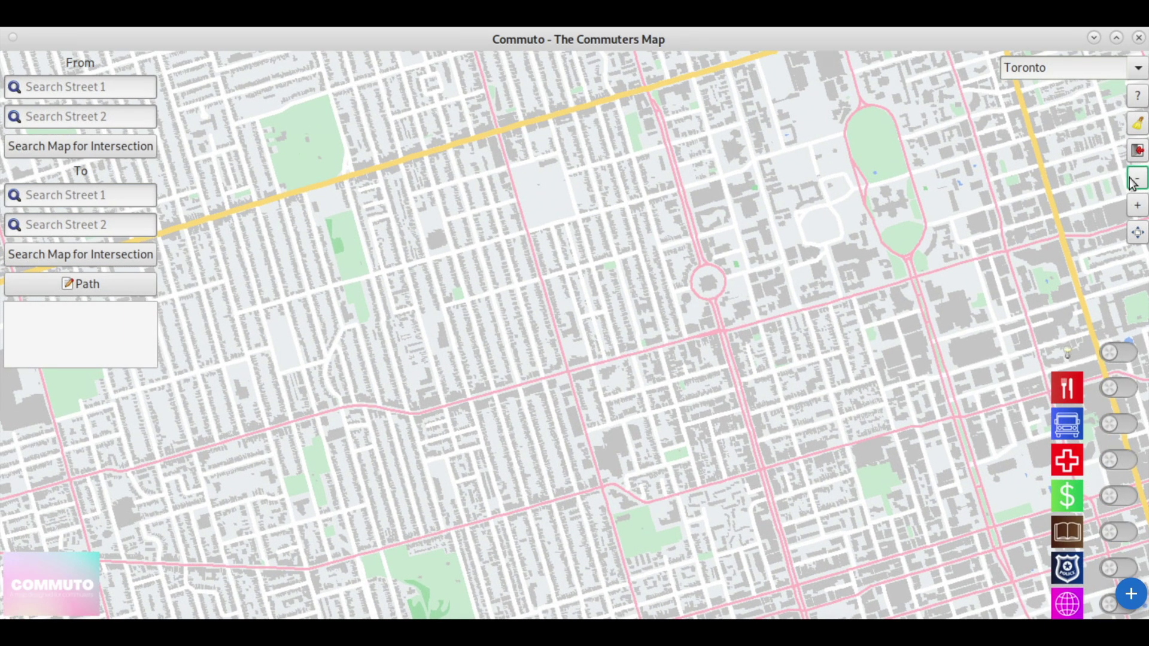
left_click(1137, 179)
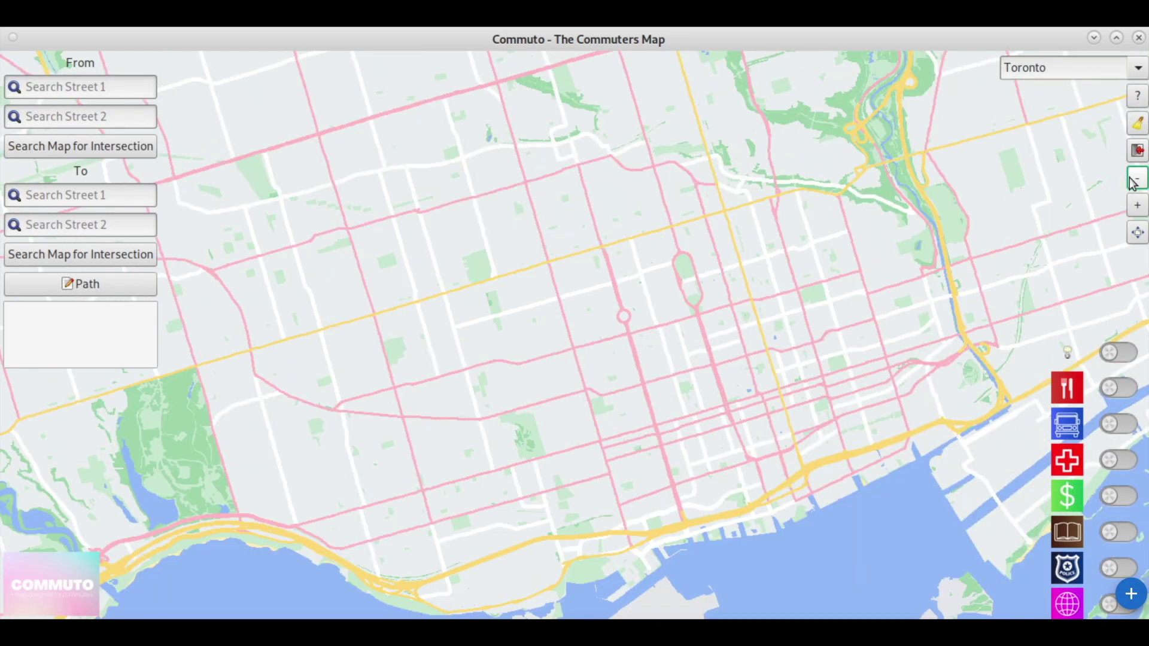
left_click(1138, 205)
left_click(1137, 205)
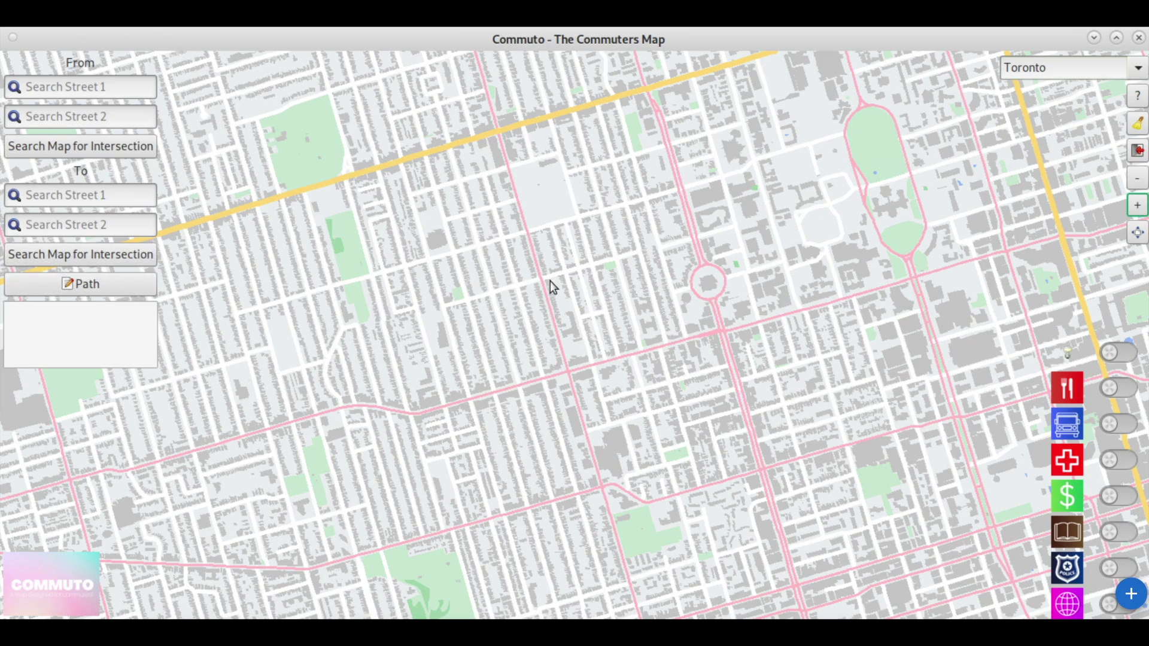
- Try night mode on and off, then zoom in near McCaul Street
left_click(1121, 356)
left_click_drag(910, 393, 692, 333)
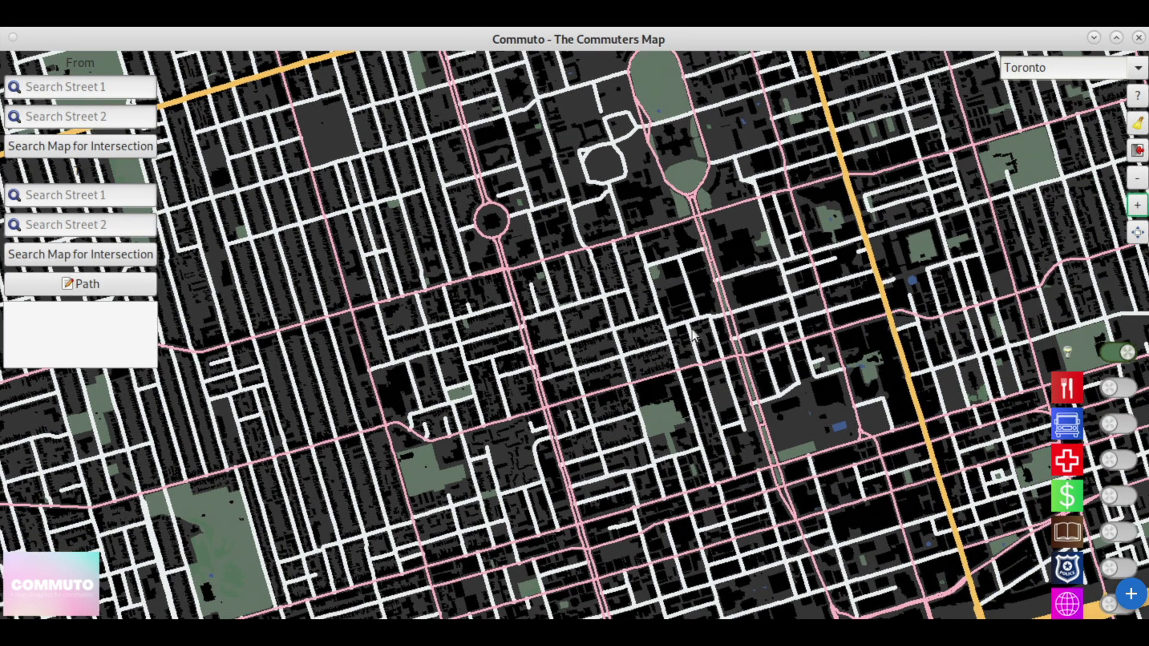
left_click(1121, 352)
left_click_drag(859, 426, 788, 313)
left_click(1137, 205)
left_click(1137, 205)
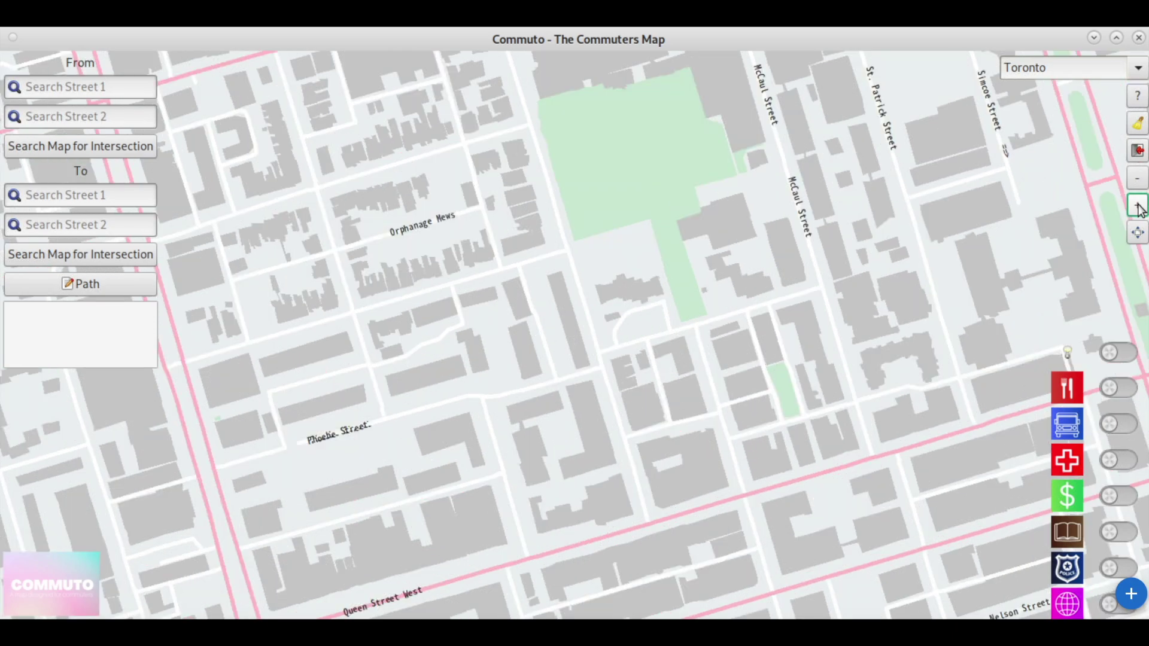
- Turn on restaurant and bank markers and pan to Queen Street West's blocks
left_click(1138, 206)
left_click(1118, 389)
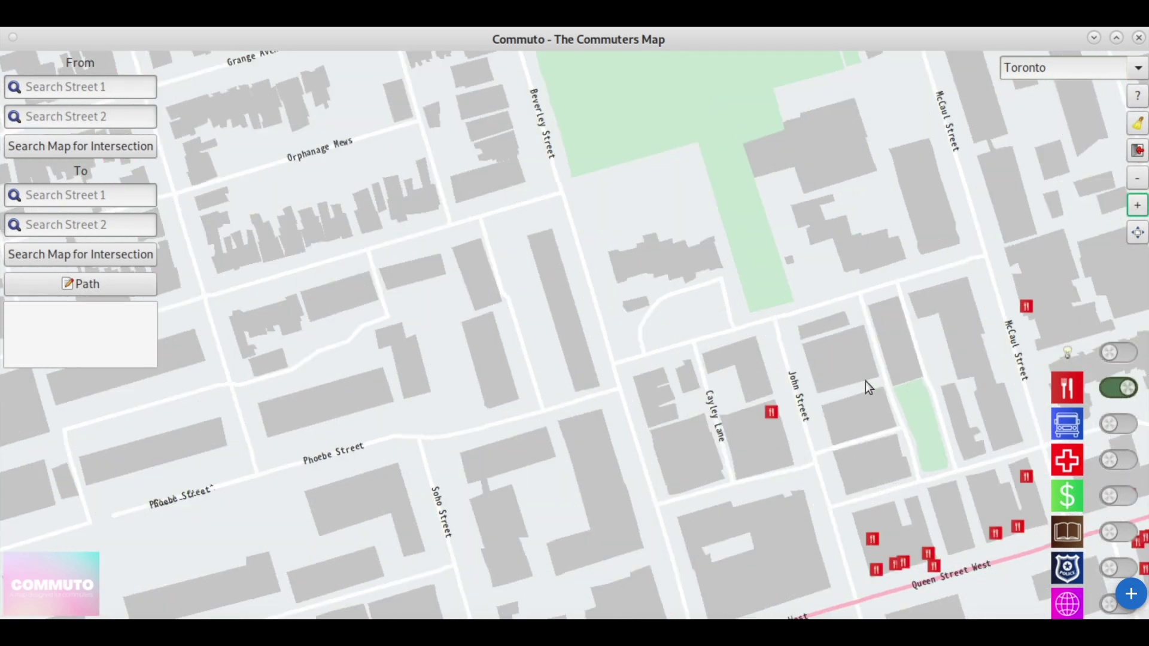
left_click_drag(881, 386, 720, 313)
left_click_drag(789, 317, 618, 302)
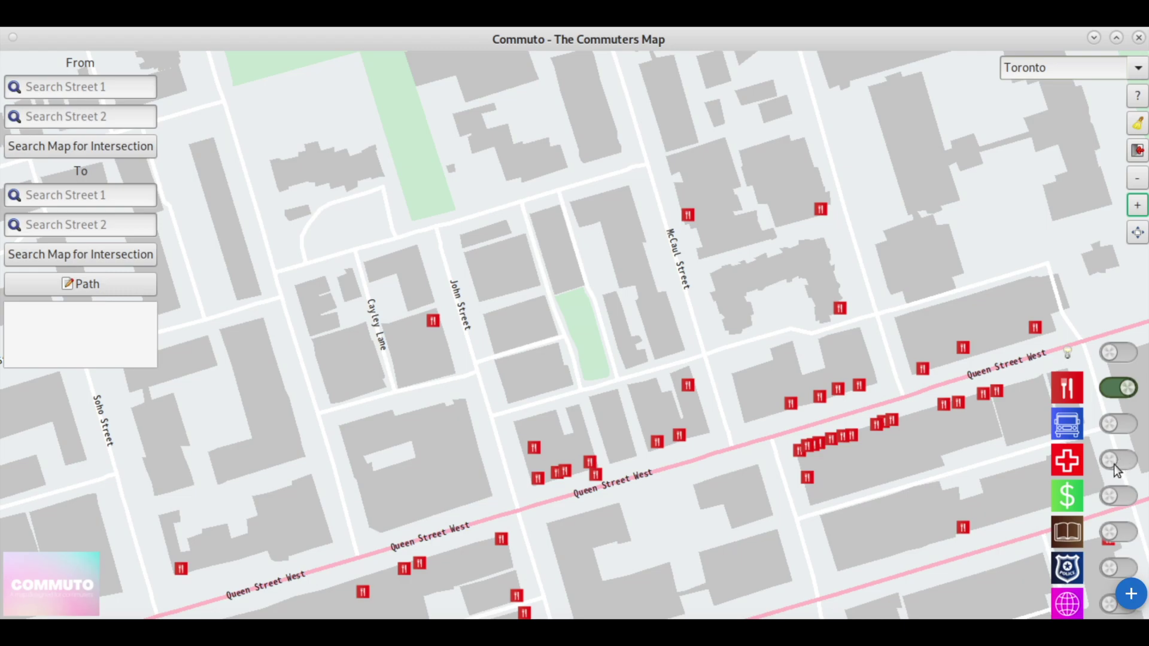
left_click(1113, 497)
- Set the start at the bank, destination at Thor Espresso, then move start to McCaul Street
left_click(759, 408)
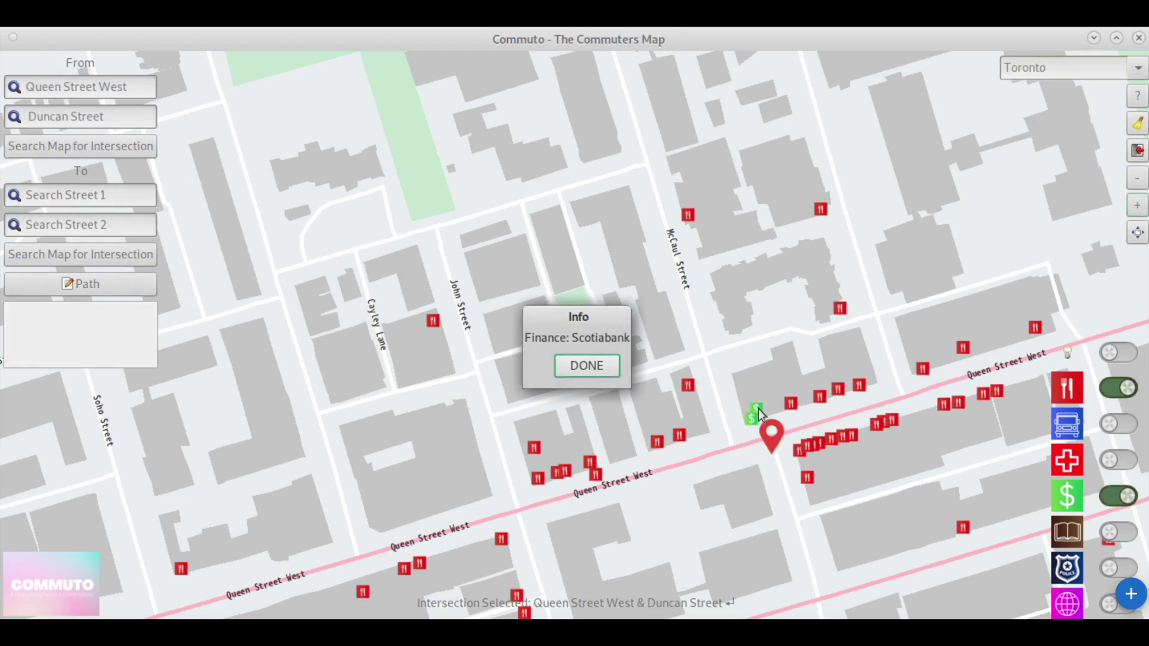
left_click(605, 370)
left_click(434, 320)
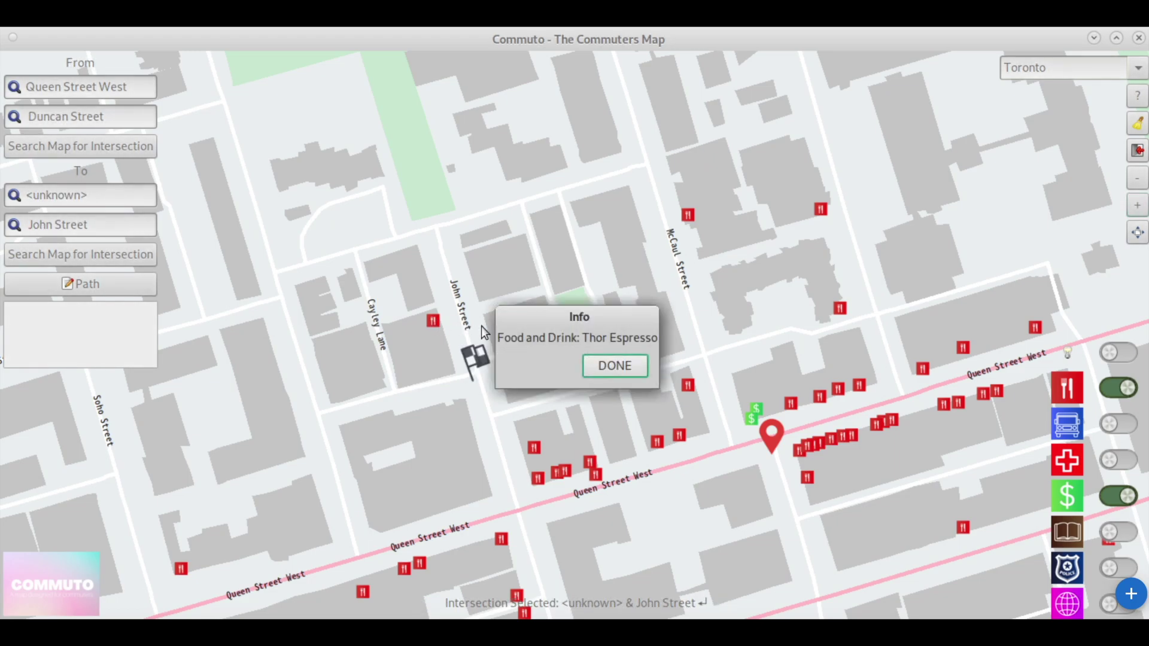
left_click(611, 369)
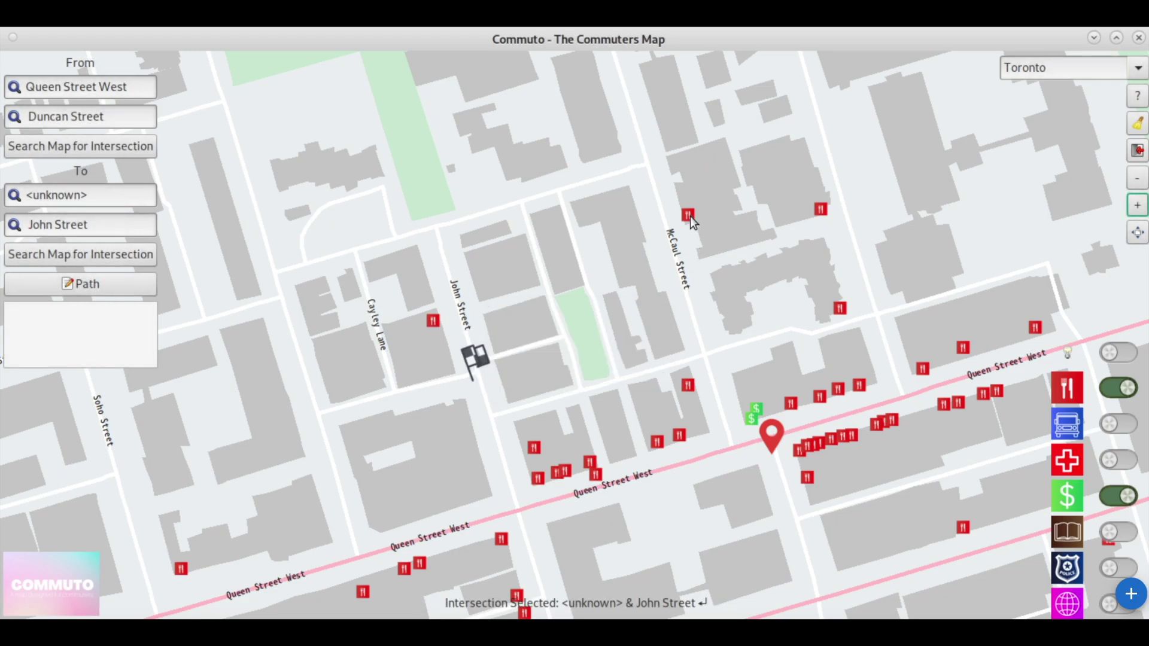
left_click(689, 215)
left_click(630, 365)
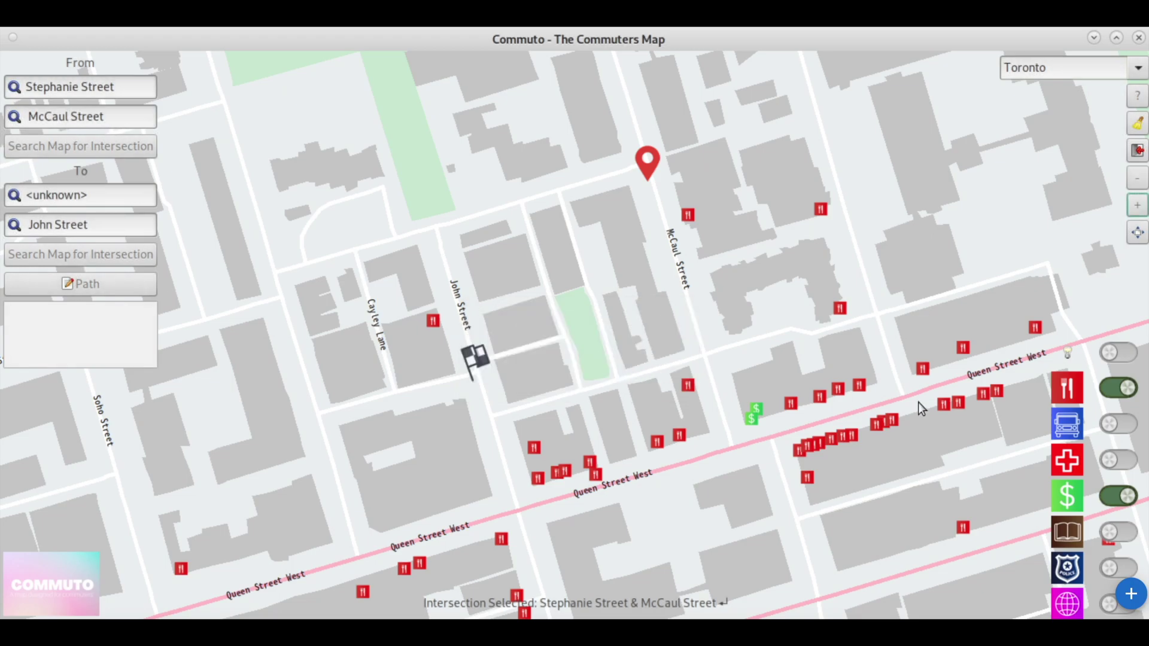
- Show bus stops and make the Glen Morris Street underground parking the destination
left_click(1118, 425)
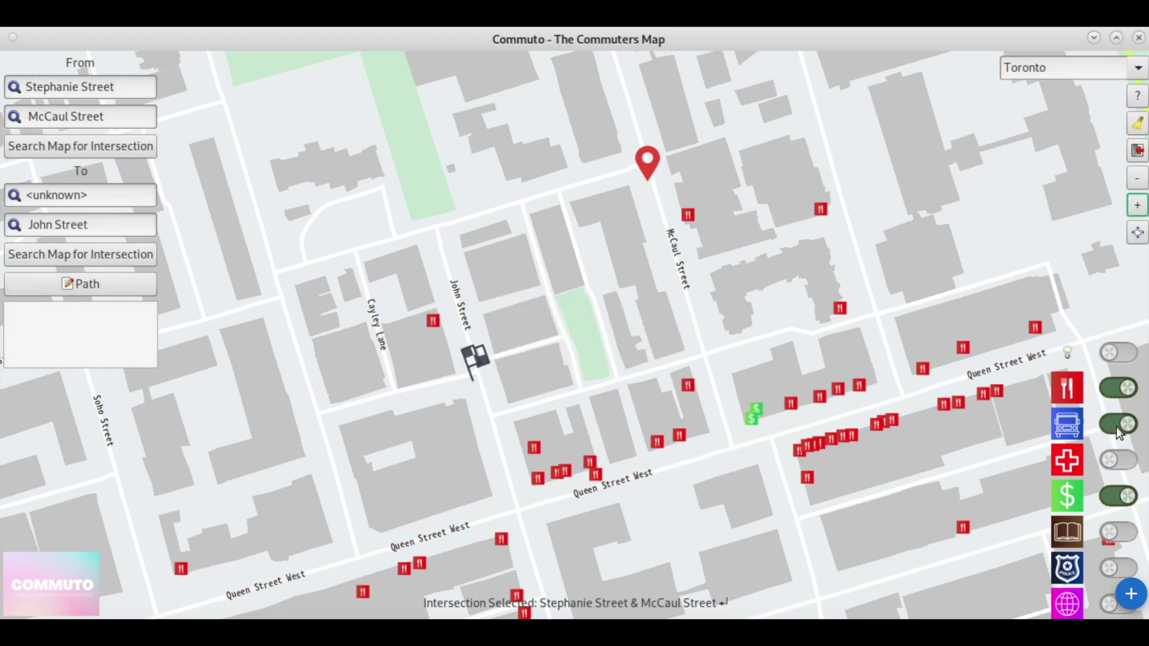
left_click(1139, 179)
left_click(1139, 178)
left_click_drag(958, 192, 808, 418)
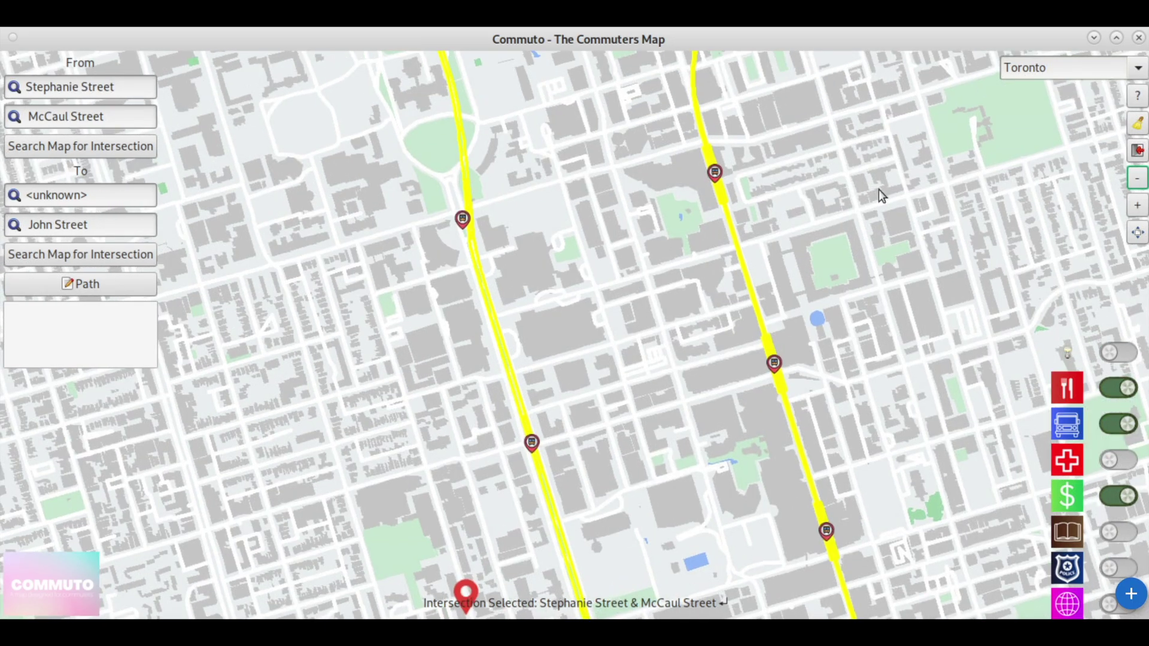
left_click(1137, 178)
left_click(1136, 179)
left_click_drag(579, 198, 740, 304)
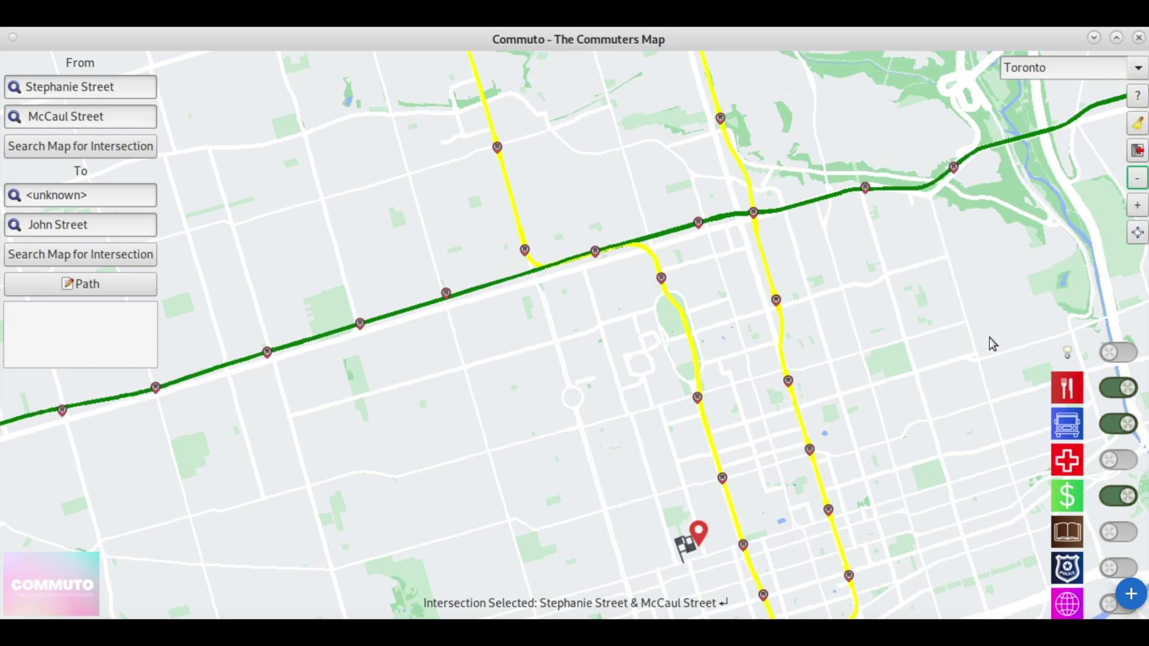
left_click(1137, 206)
left_click(1137, 206)
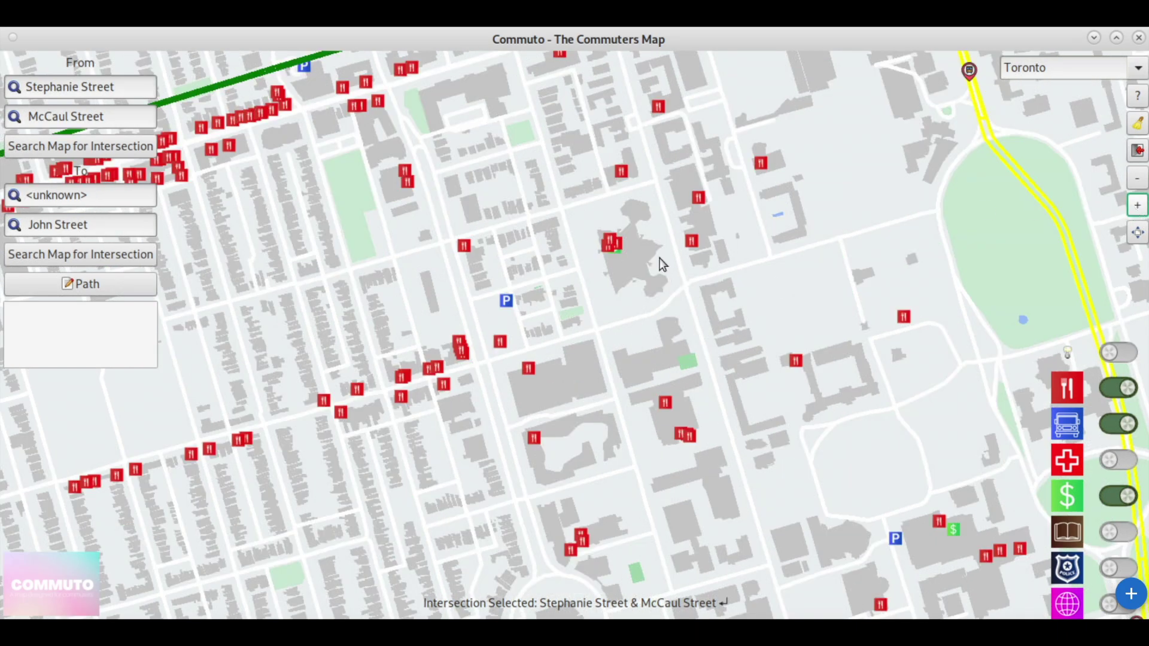
left_click(508, 303)
left_click(641, 365)
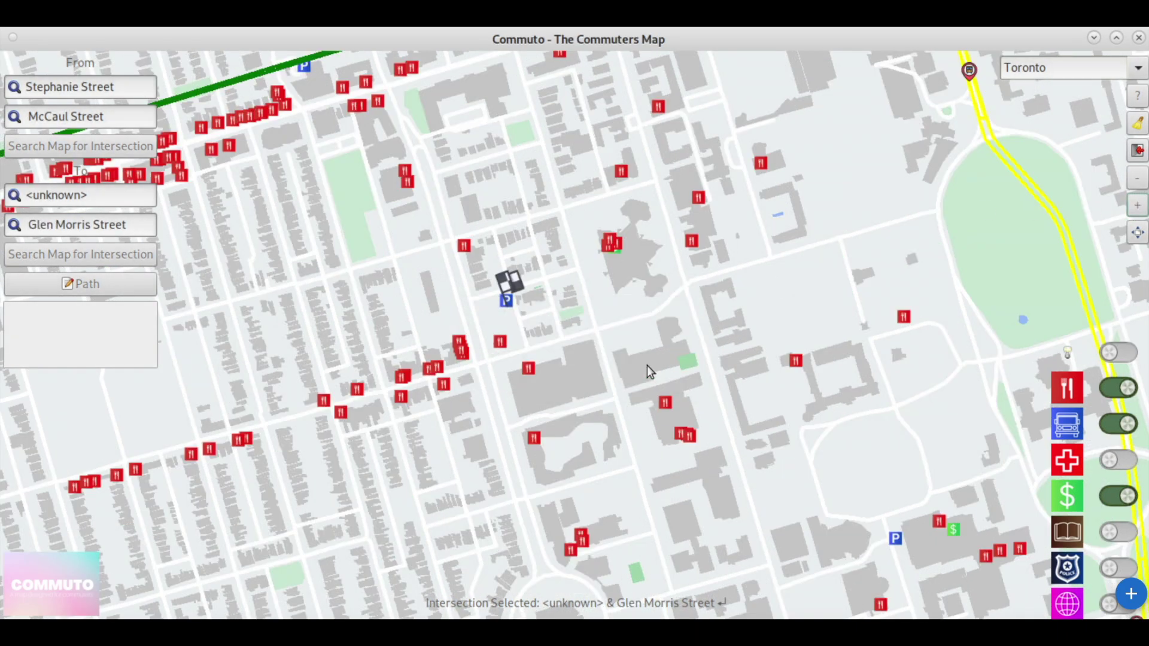
- Zoom out and hide the restaurant and transit layers
left_click(1137, 179)
left_click(1137, 179)
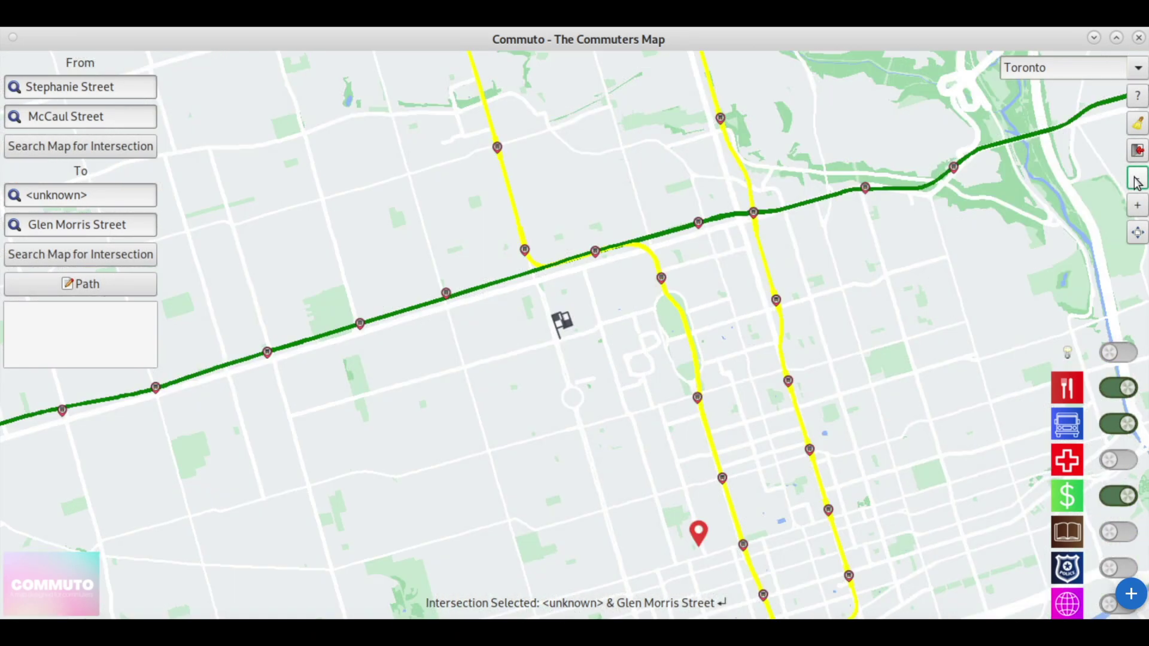
left_click(1121, 389)
left_click(1112, 426)
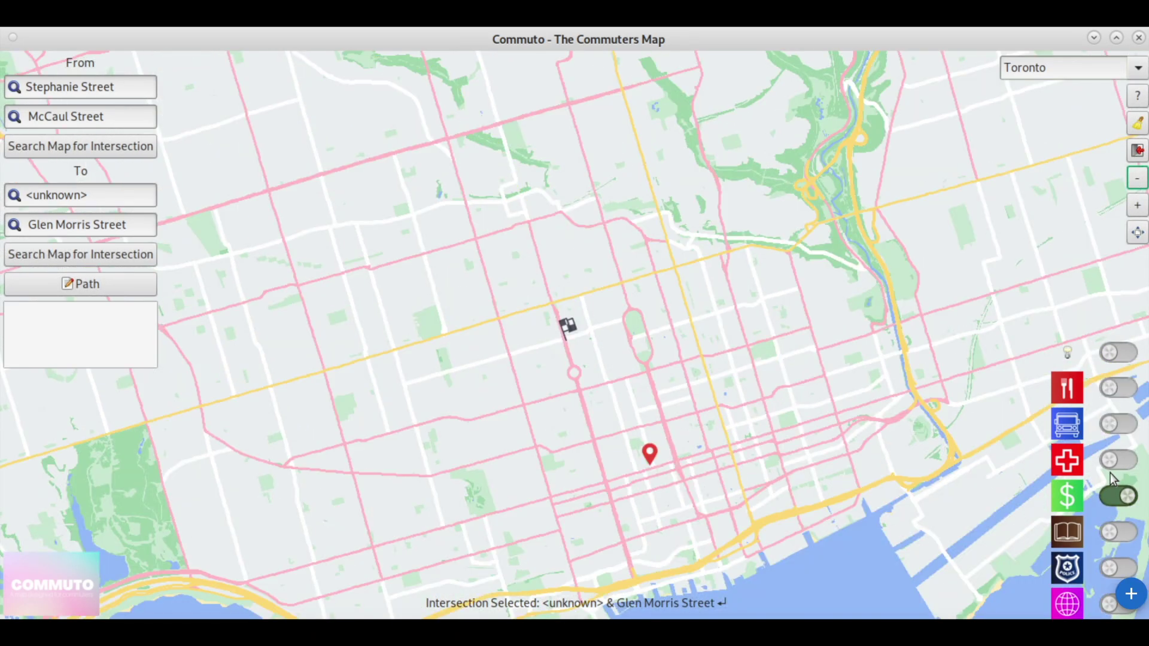
- Hide the money layer and route from Melita Avenue to McGill Street, reviewing directions
left_click(1112, 497)
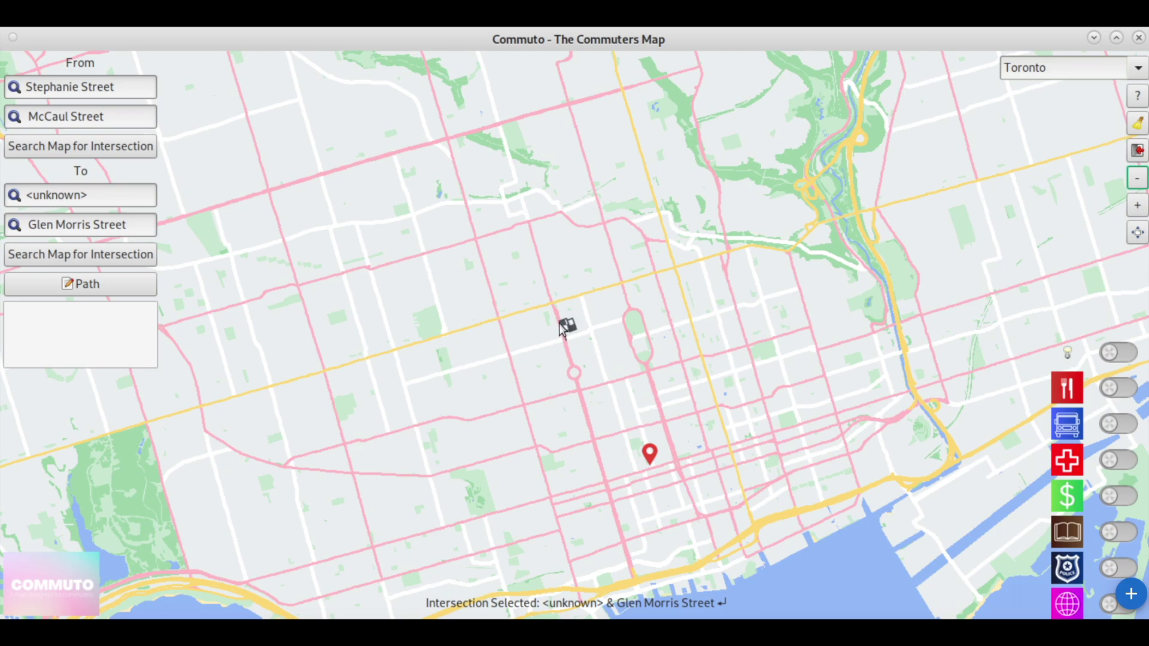
left_click(432, 229)
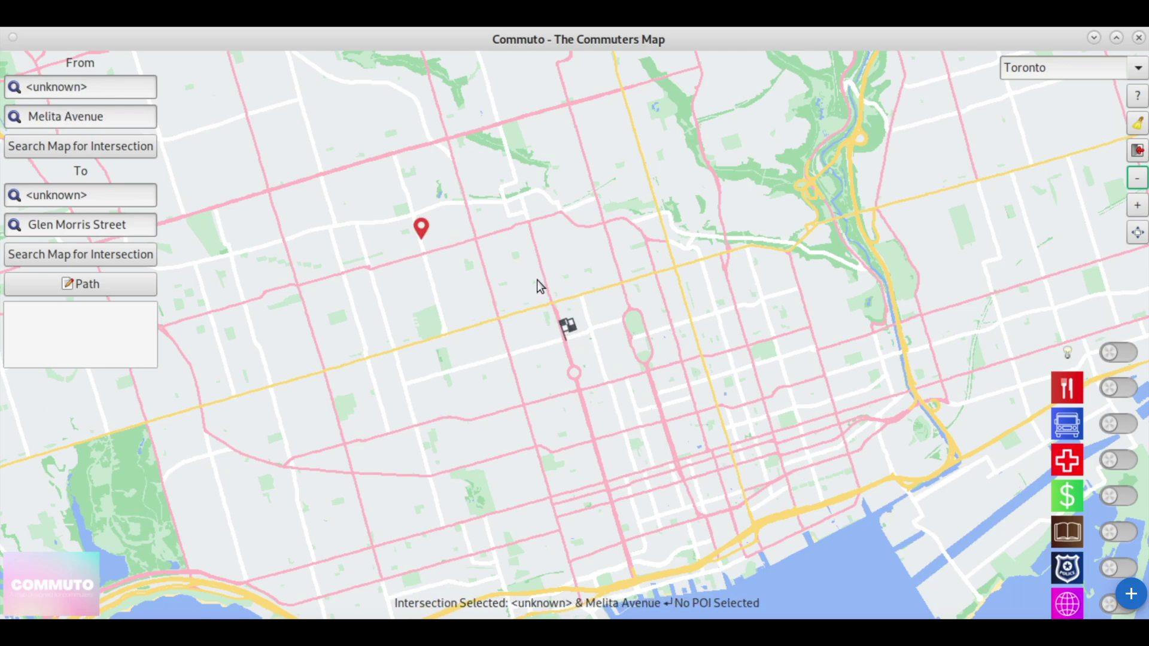
left_click(716, 372)
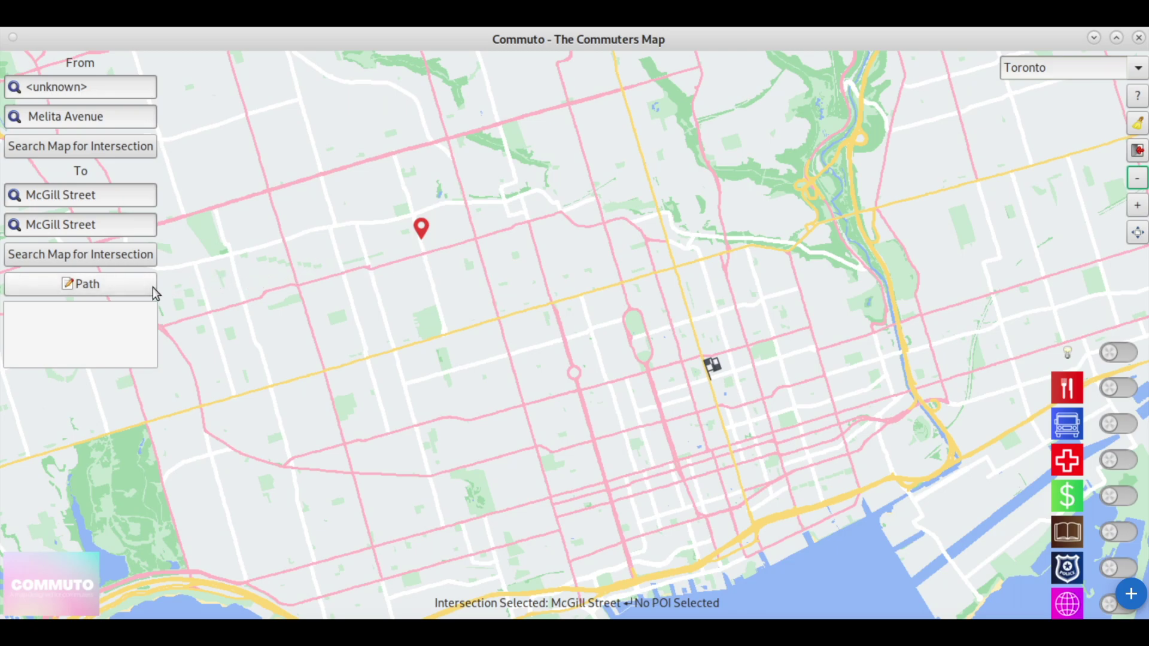
left_click(136, 288)
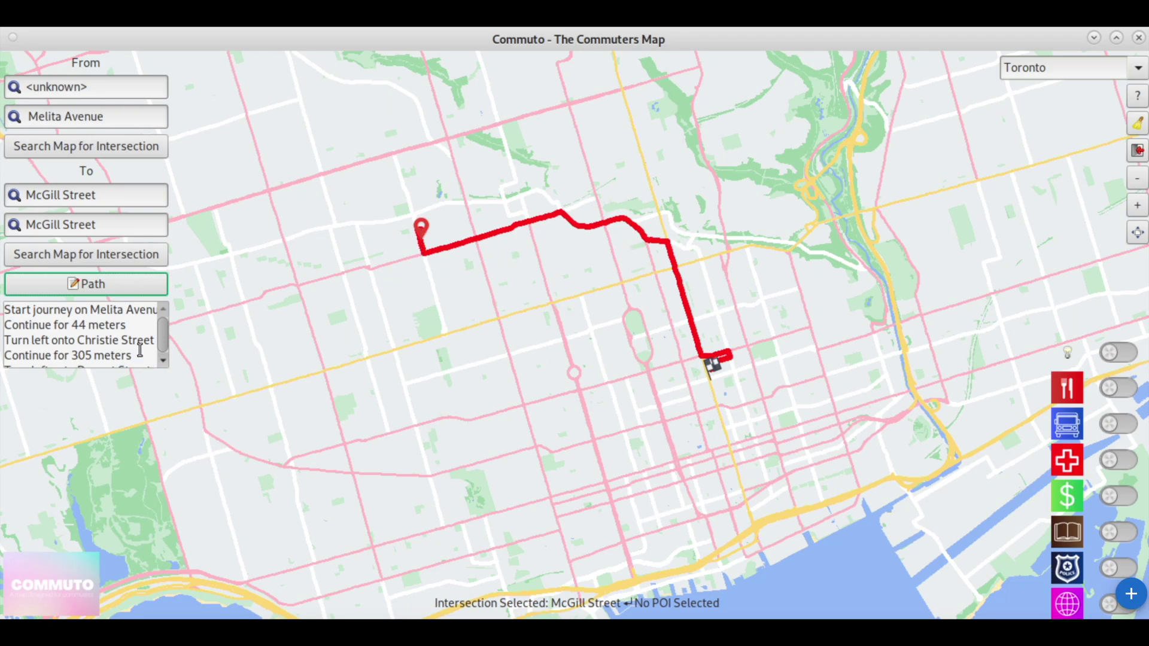
scroll(166, 324, "down", 3)
scroll(143, 359, "up", 5)
scroll(118, 343, "down", 4)
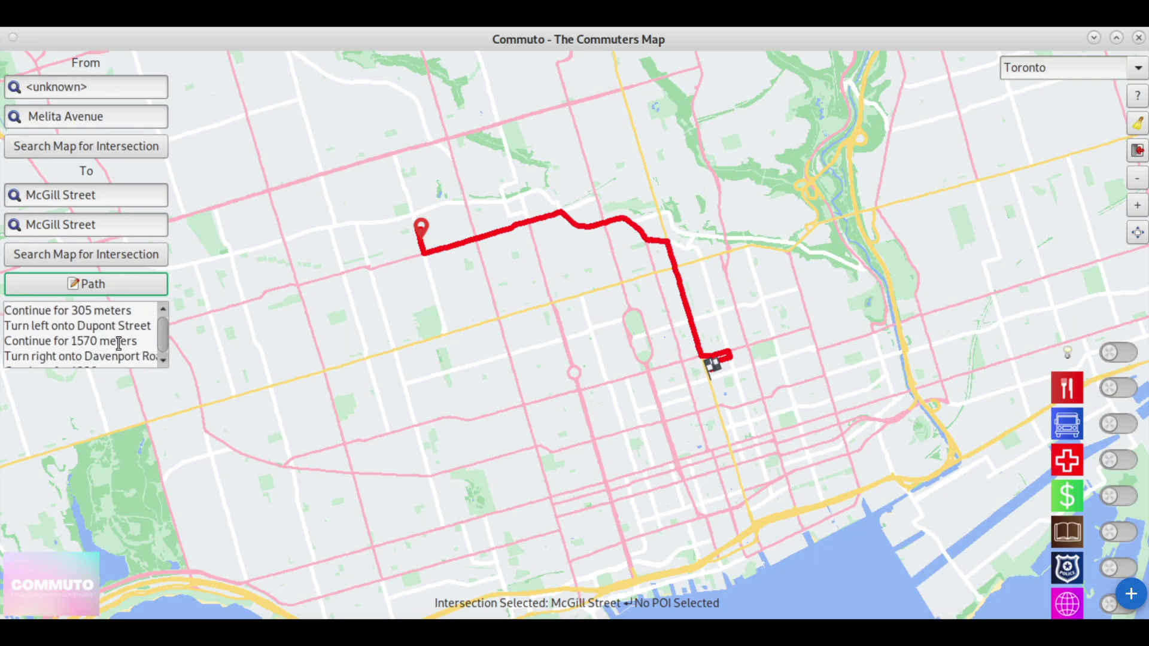
scroll(119, 343, "up", 4)
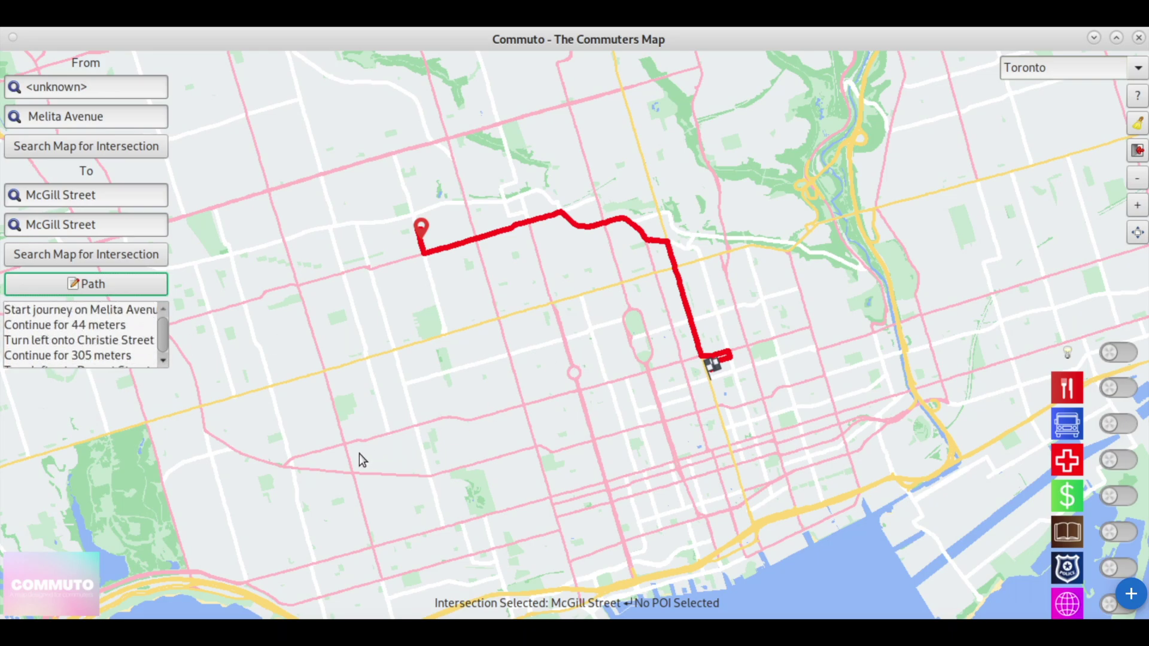
- Route from Dufferin & College to Donlands & Strathmore
left_click(344, 440)
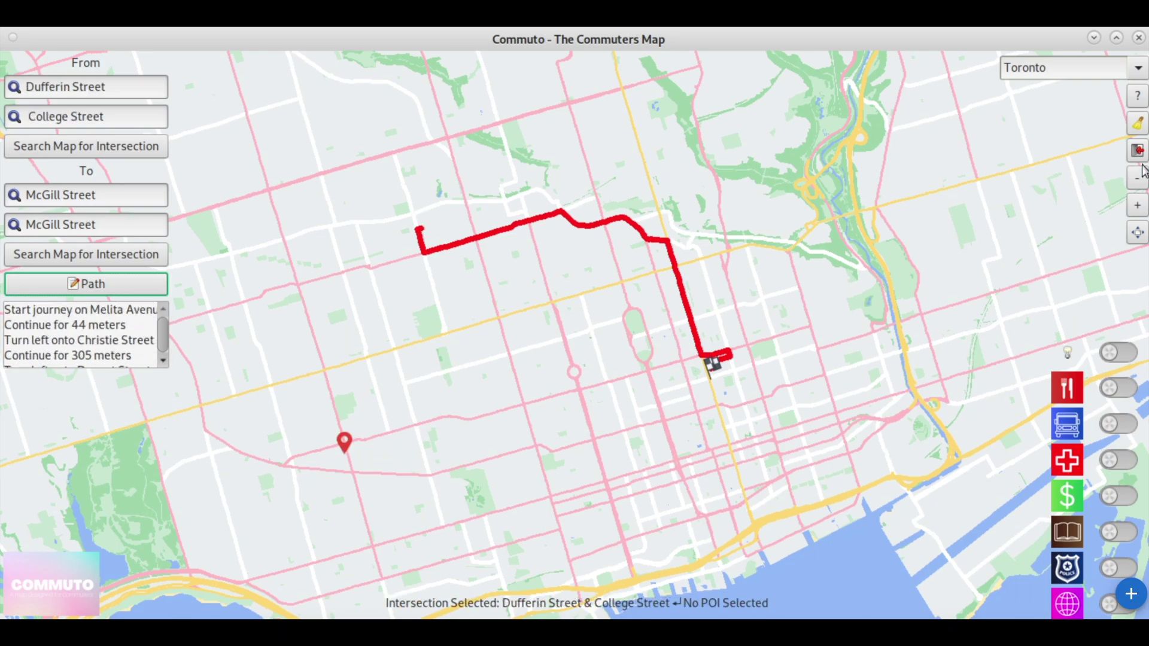
left_click(1030, 158)
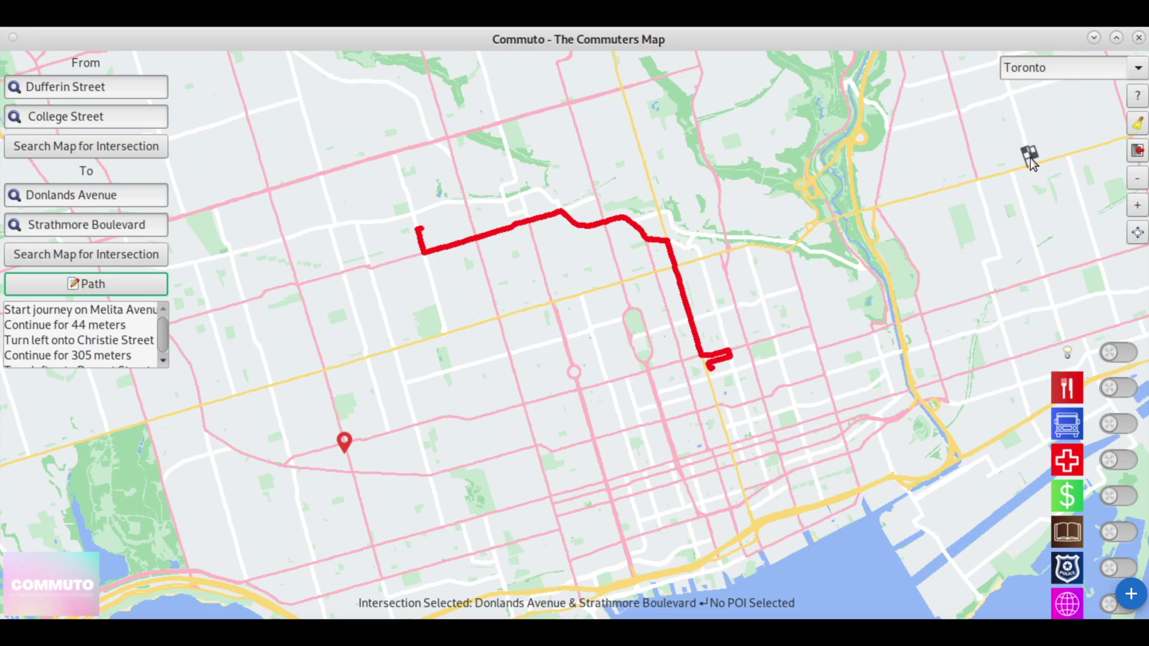
left_click(123, 287)
- Replace it with a new route ending at Wellington Street West and zoom out to the region
left_click_drag(517, 311, 745, 230)
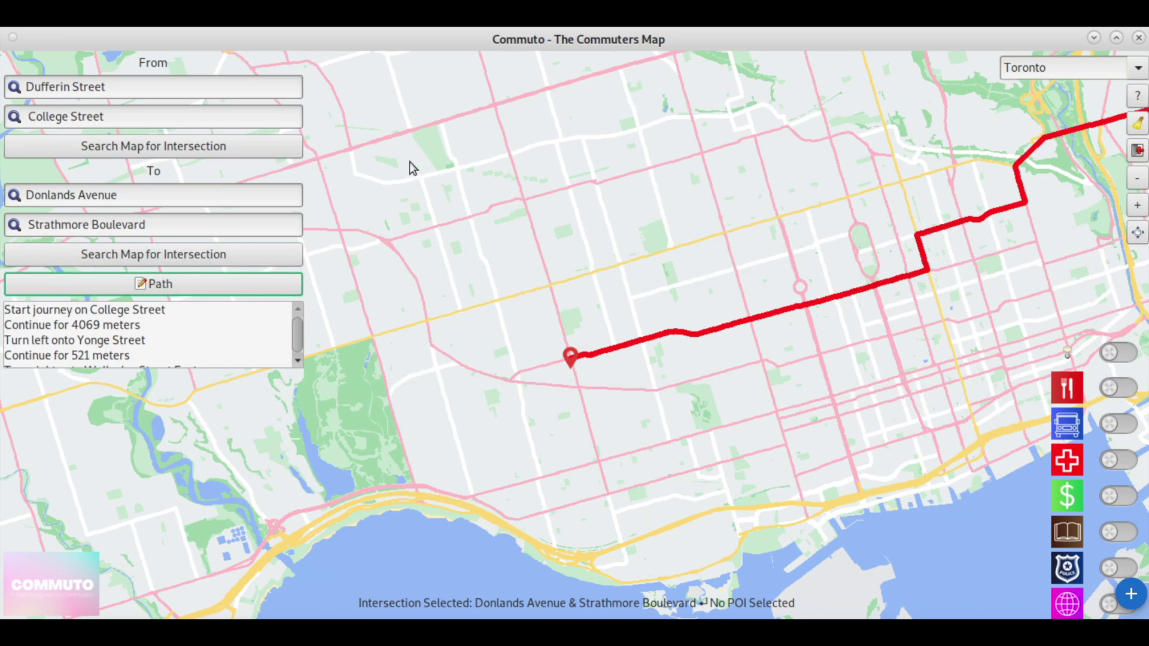
left_click(411, 168)
left_click(950, 414)
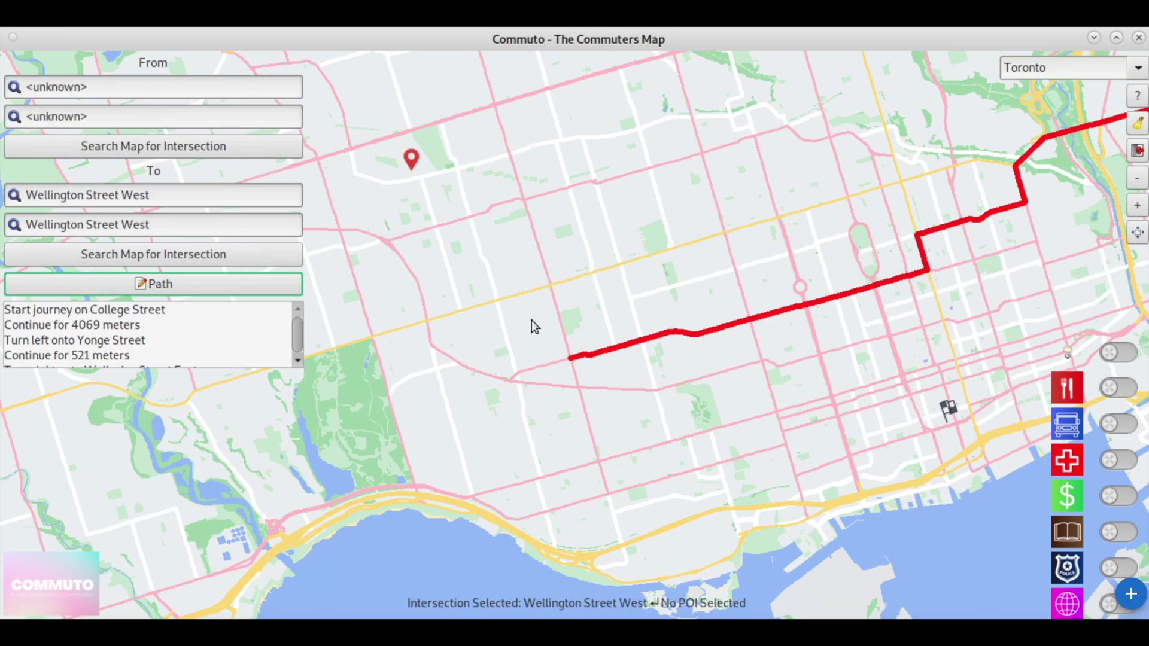
left_click(163, 284)
left_click_drag(764, 321, 708, 424)
left_click(1137, 178)
left_click(1137, 180)
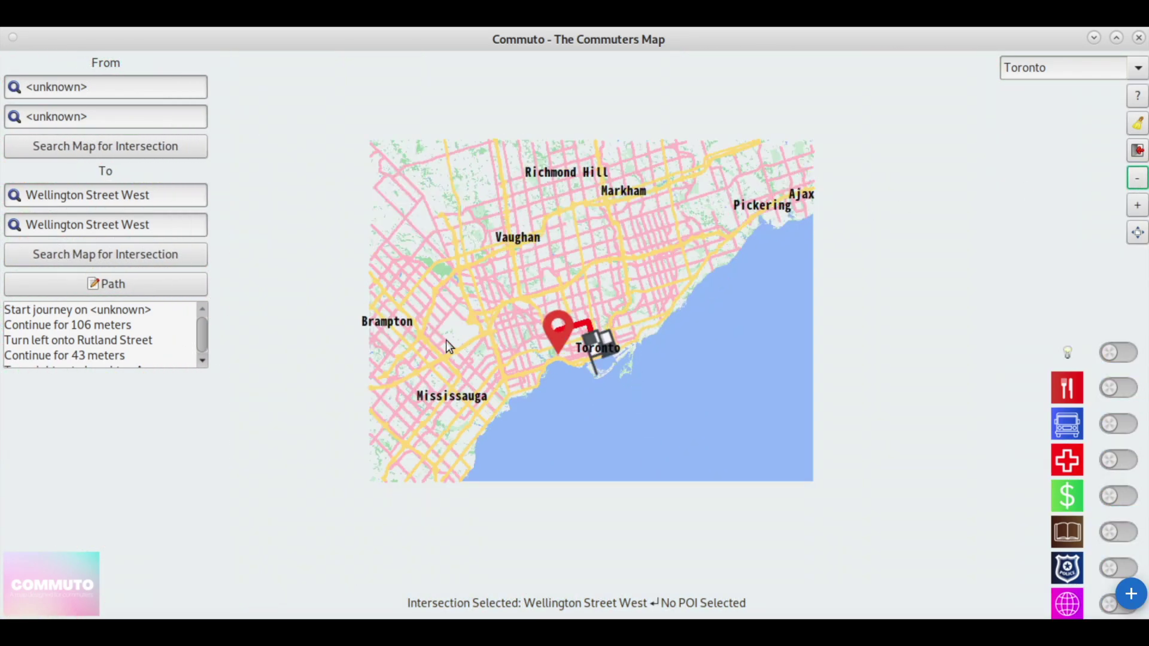
- Route from Parkside Drive near Brampton to Wharnsby Drive near Markham and scroll its directions
left_click(394, 341)
left_click(687, 221)
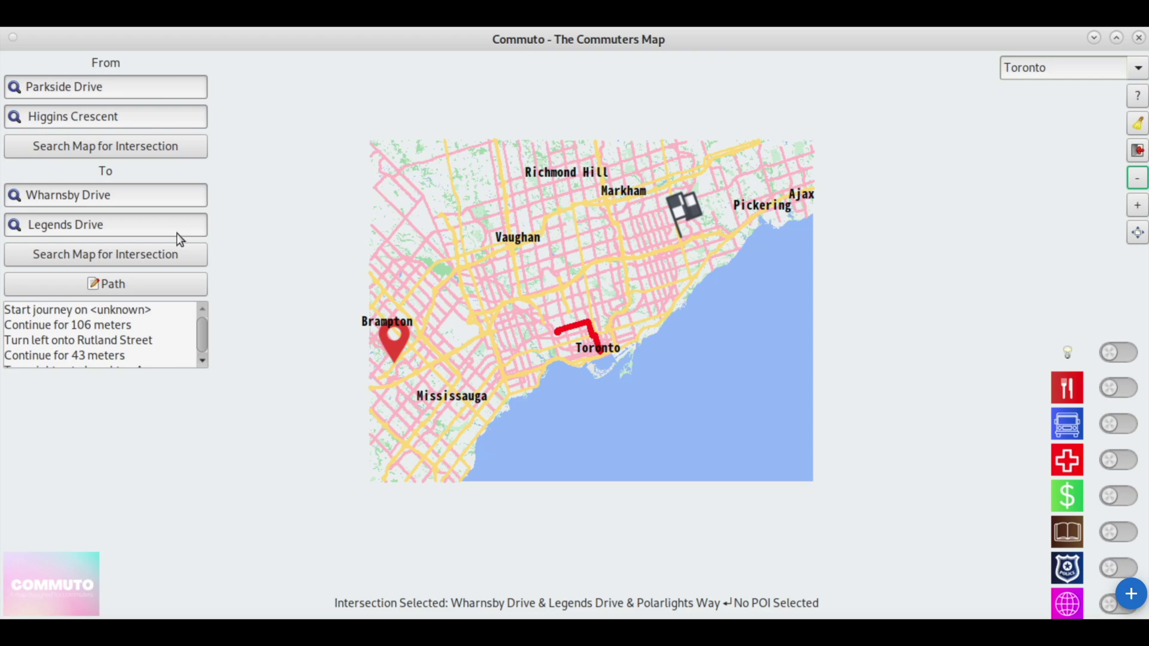
left_click(131, 282)
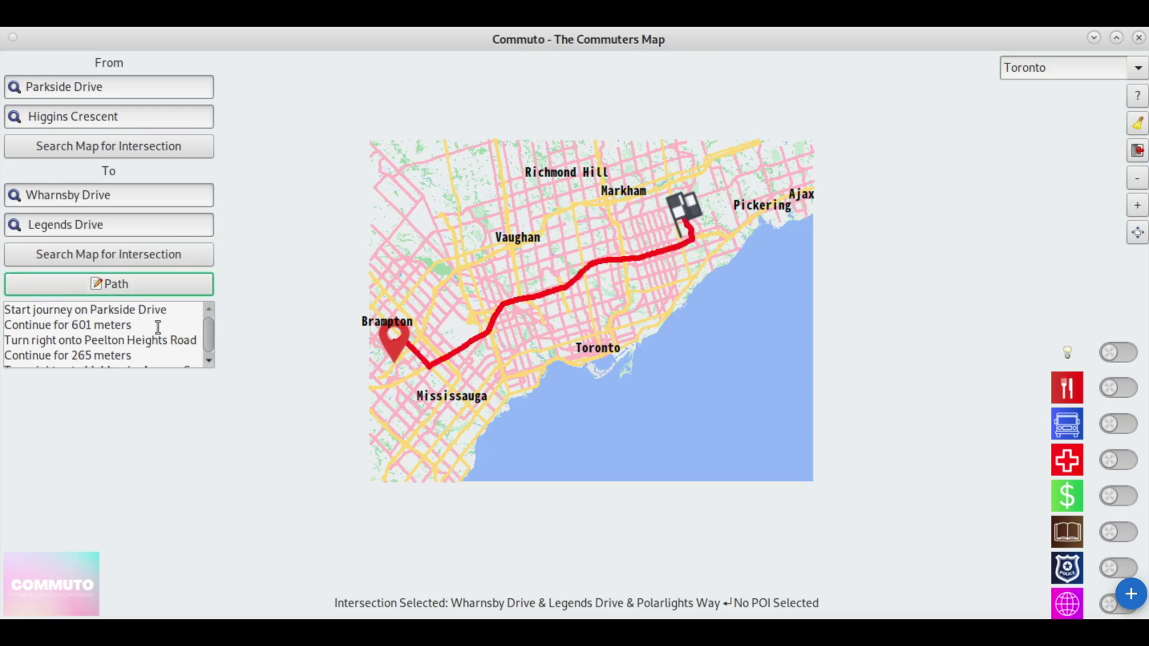
scroll(158, 327, "down", 10)
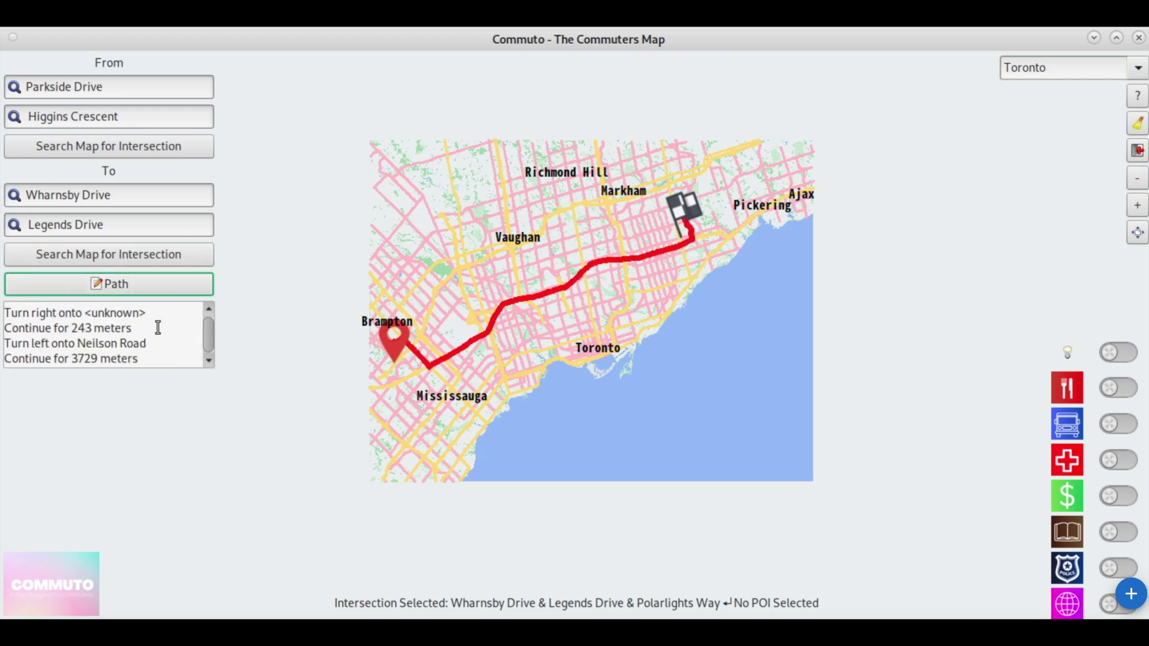
scroll(158, 327, "up", 10)
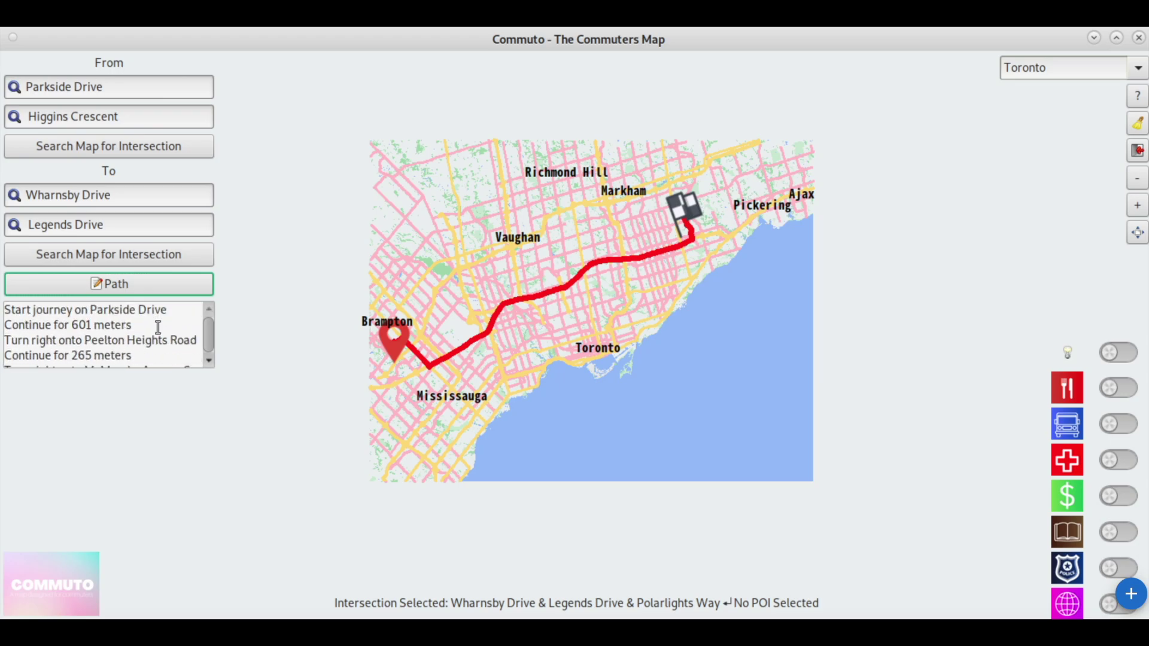
left_click(1137, 205)
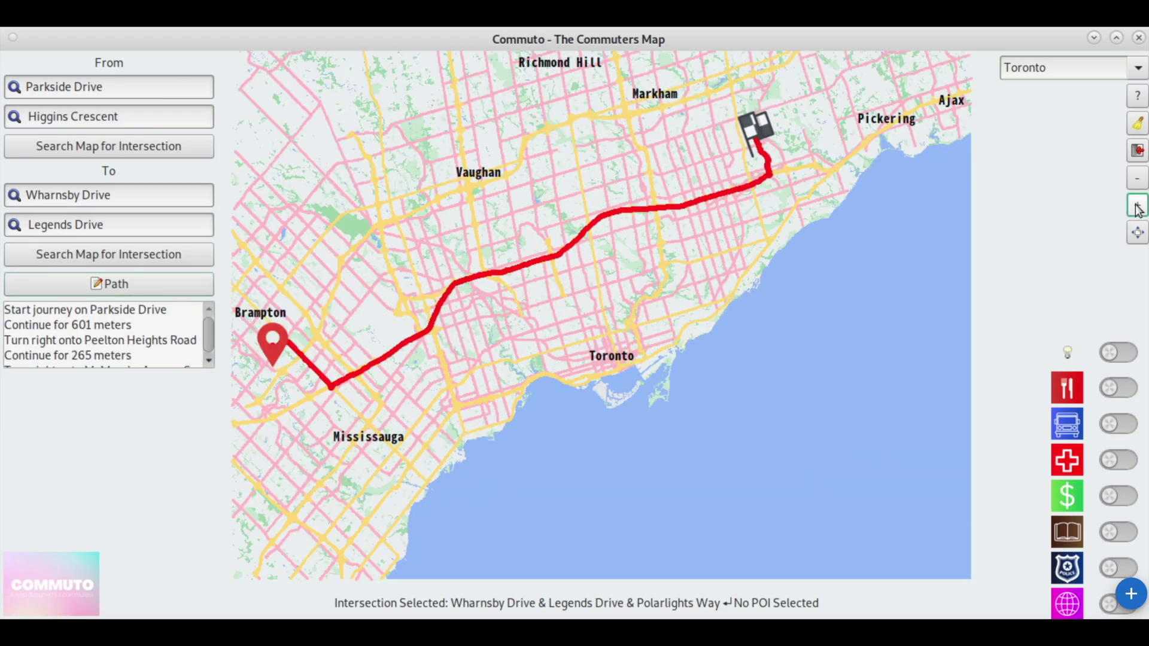
- Route from Forest Hill Road to Old Mill Trail, then zoom out and turn on night mode
left_click(1137, 205)
left_click(620, 256)
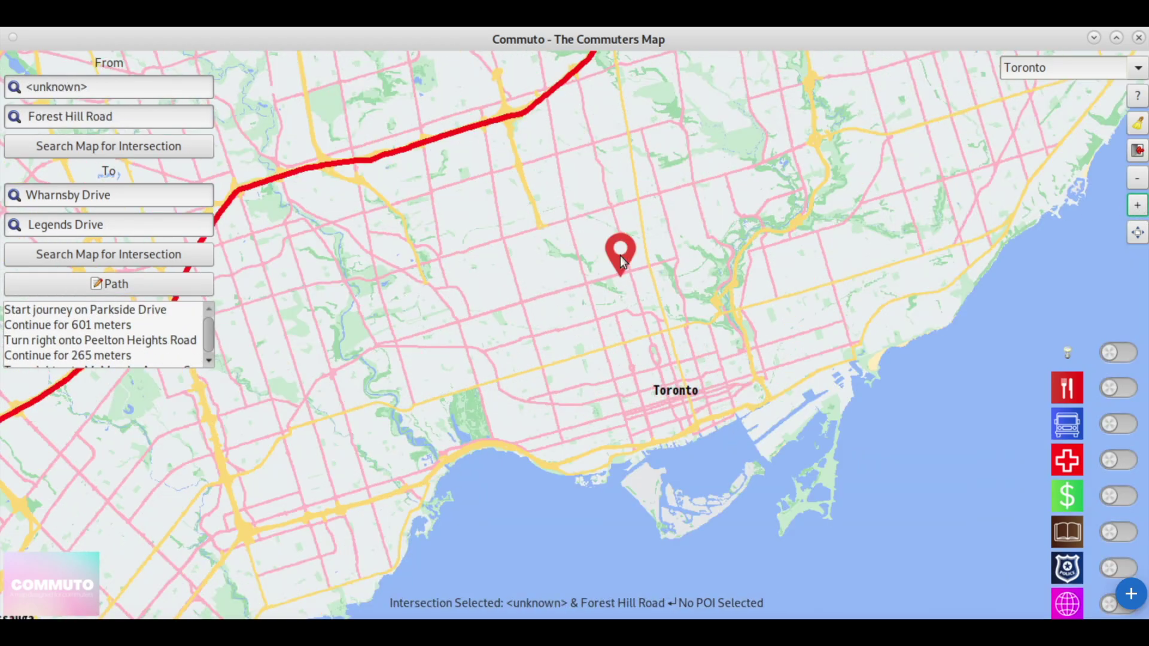
left_click(388, 408)
left_click(172, 290)
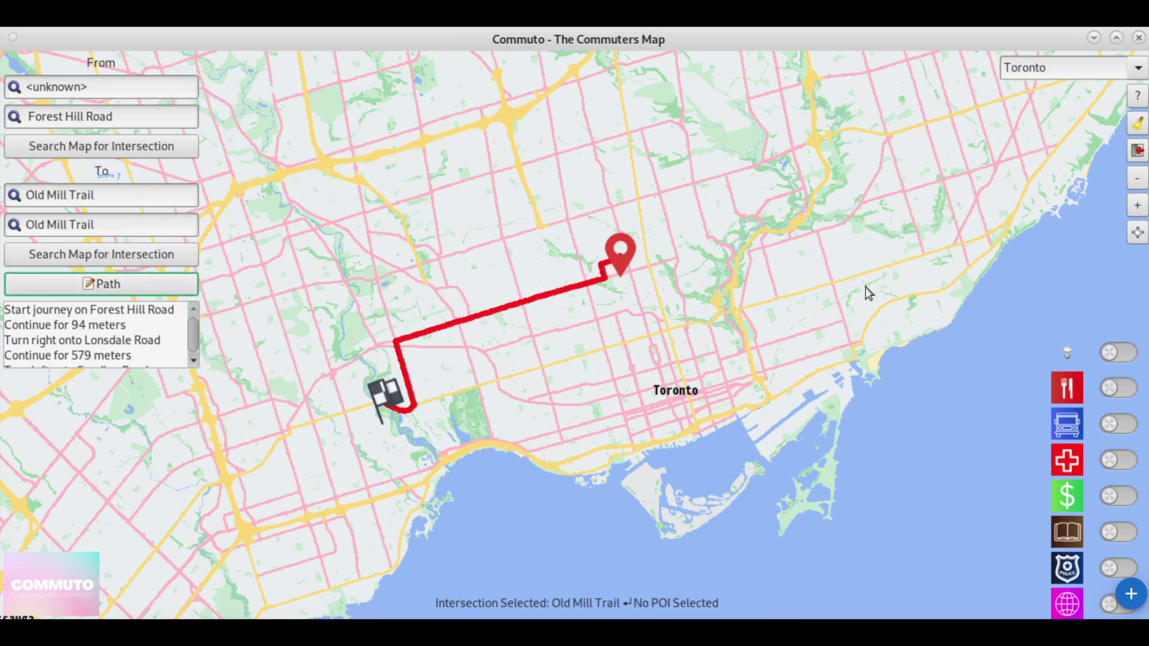
left_click(1137, 179)
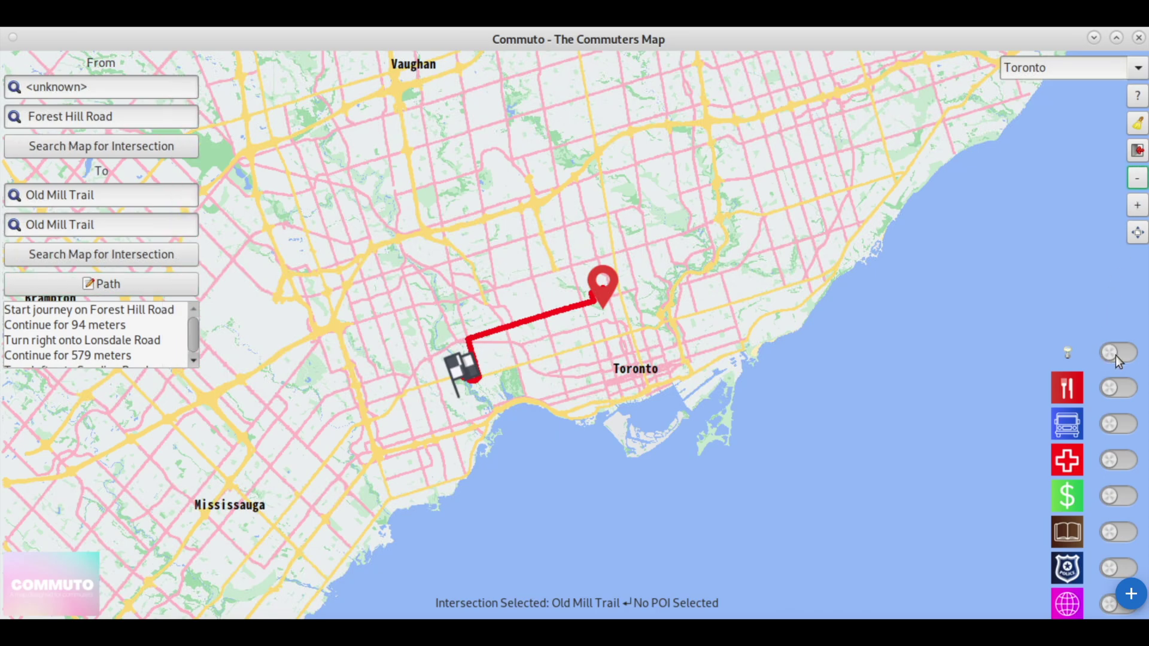
left_click(1116, 355)
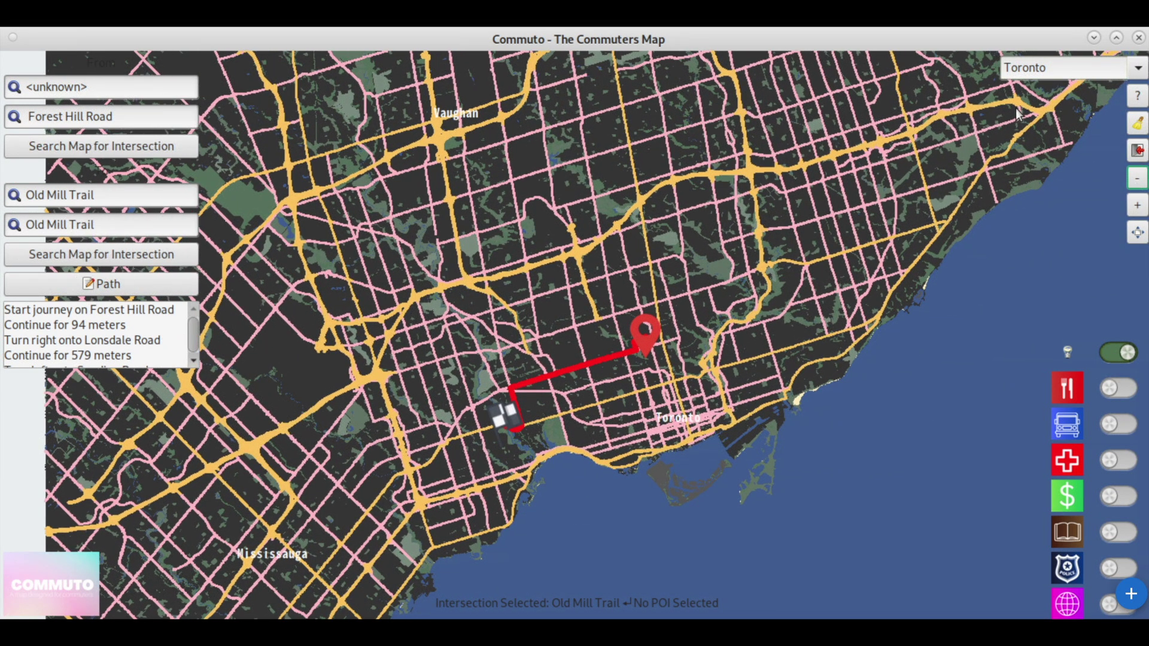
- Switch the city map to Iceland and zoom into its interior
left_click(1137, 67)
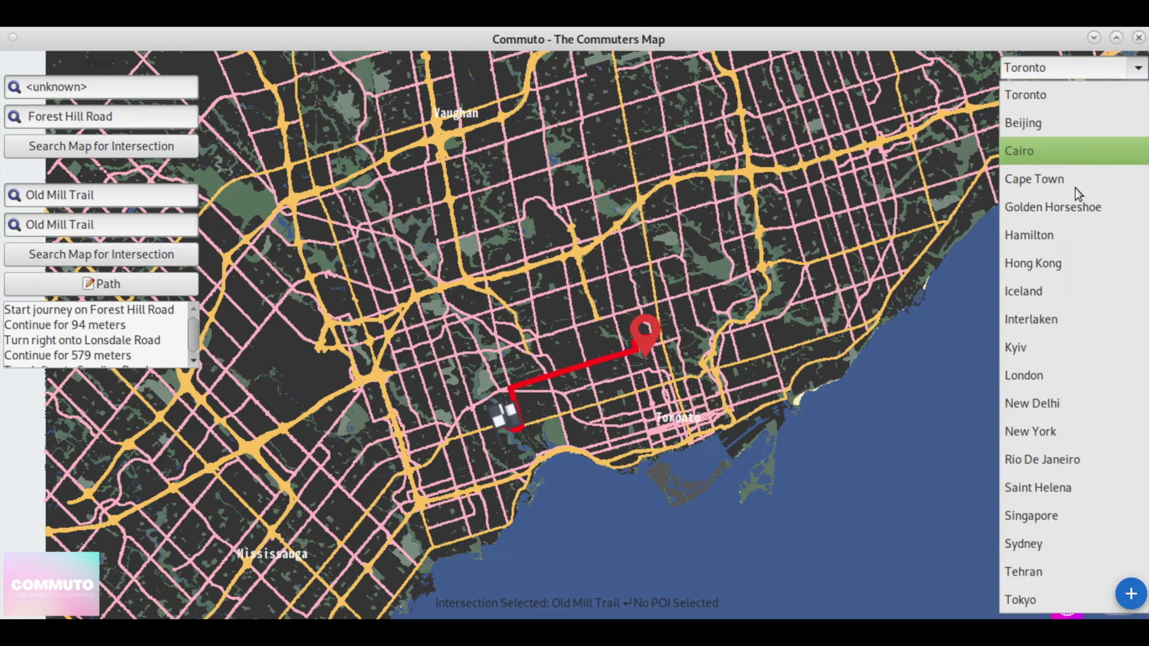
key("Escape")
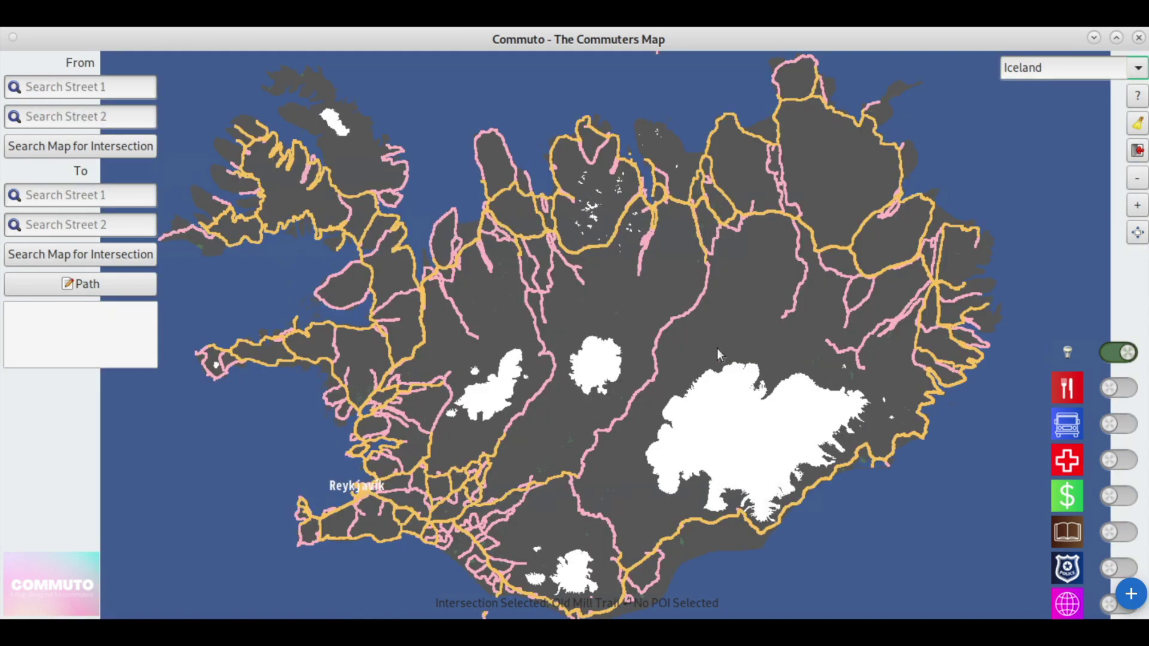
left_click(1137, 206)
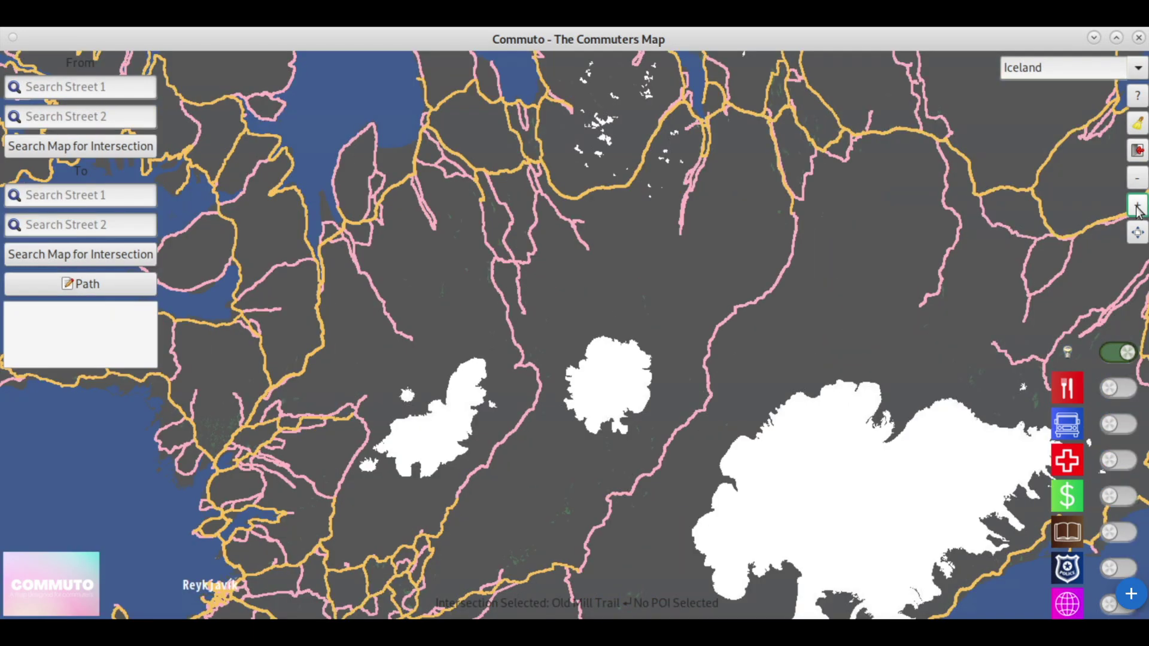
left_click(1138, 209)
left_click(1141, 201)
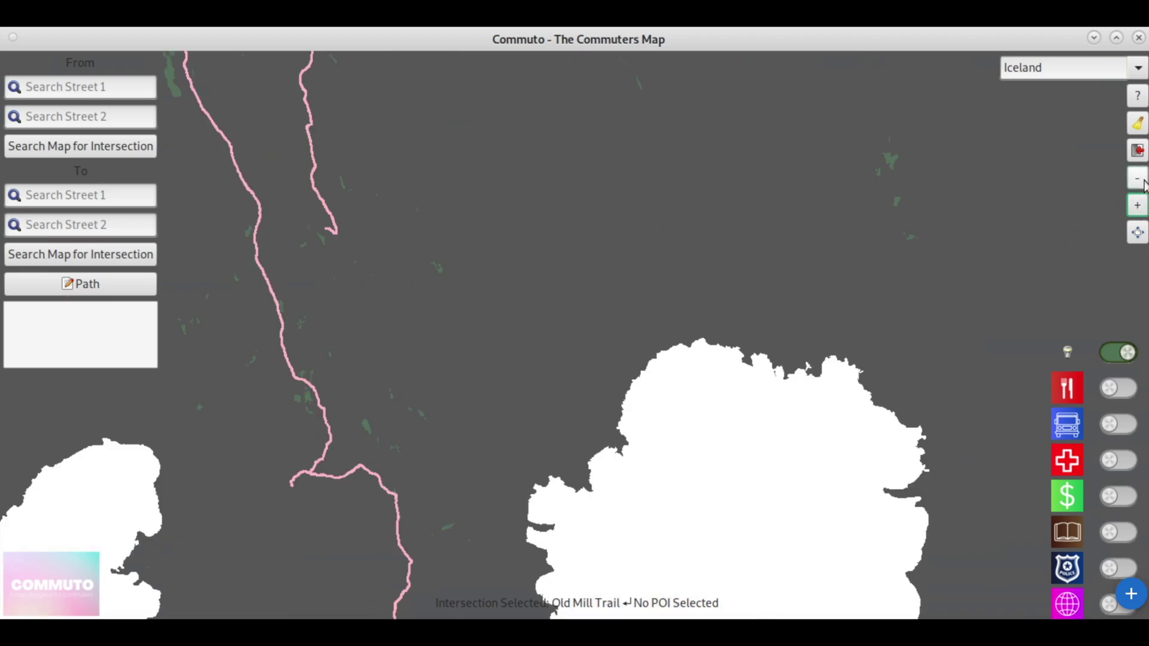